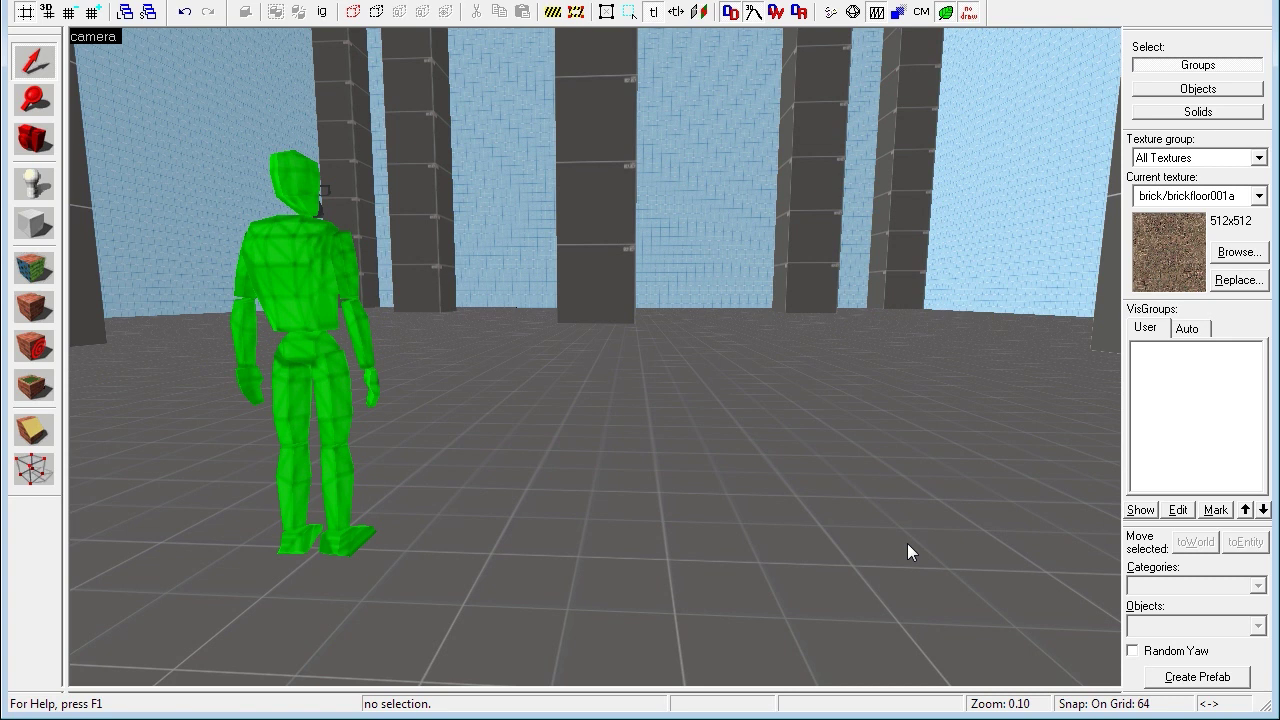
Step: Place an env_fog_controller entity on the floor right of the green figure using the Entity tool
left_click(33, 183)
left_click(1175, 624)
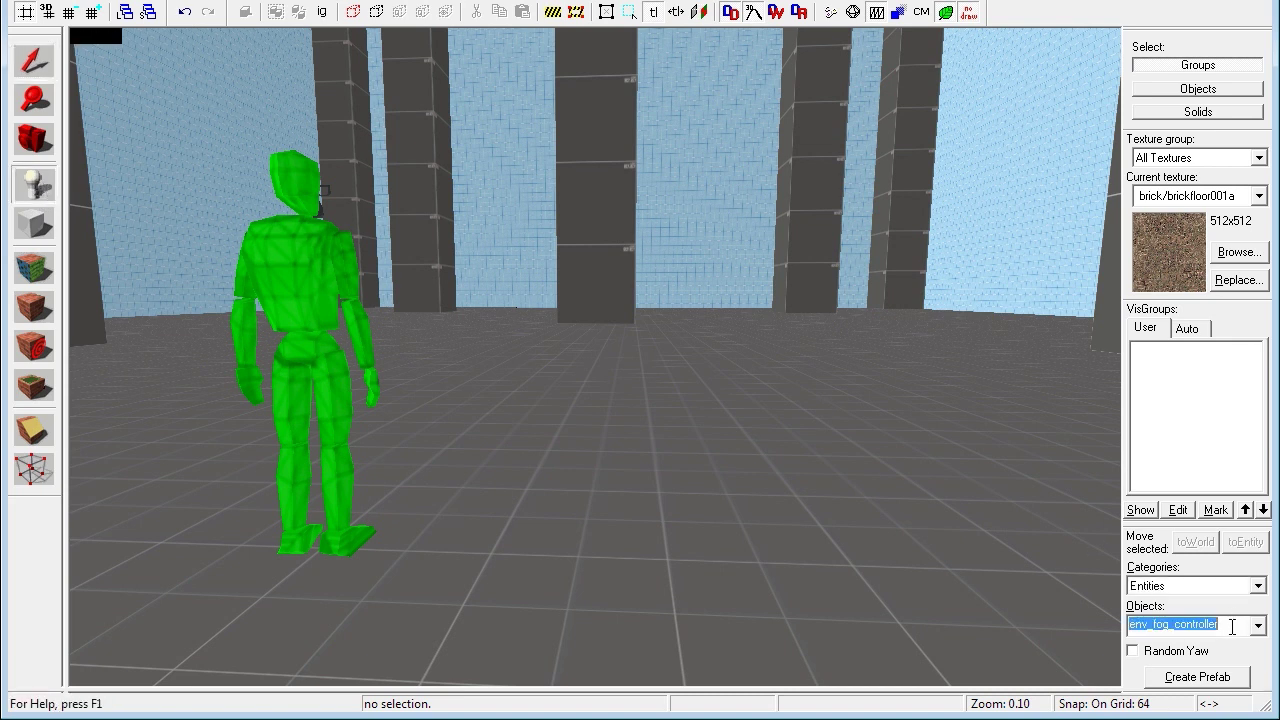
mouse_move(1218, 624)
left_mouse_down()
mouse_move(1130, 633)
mouse_move(1232, 630)
left_mouse_up()
left_click(492, 540)
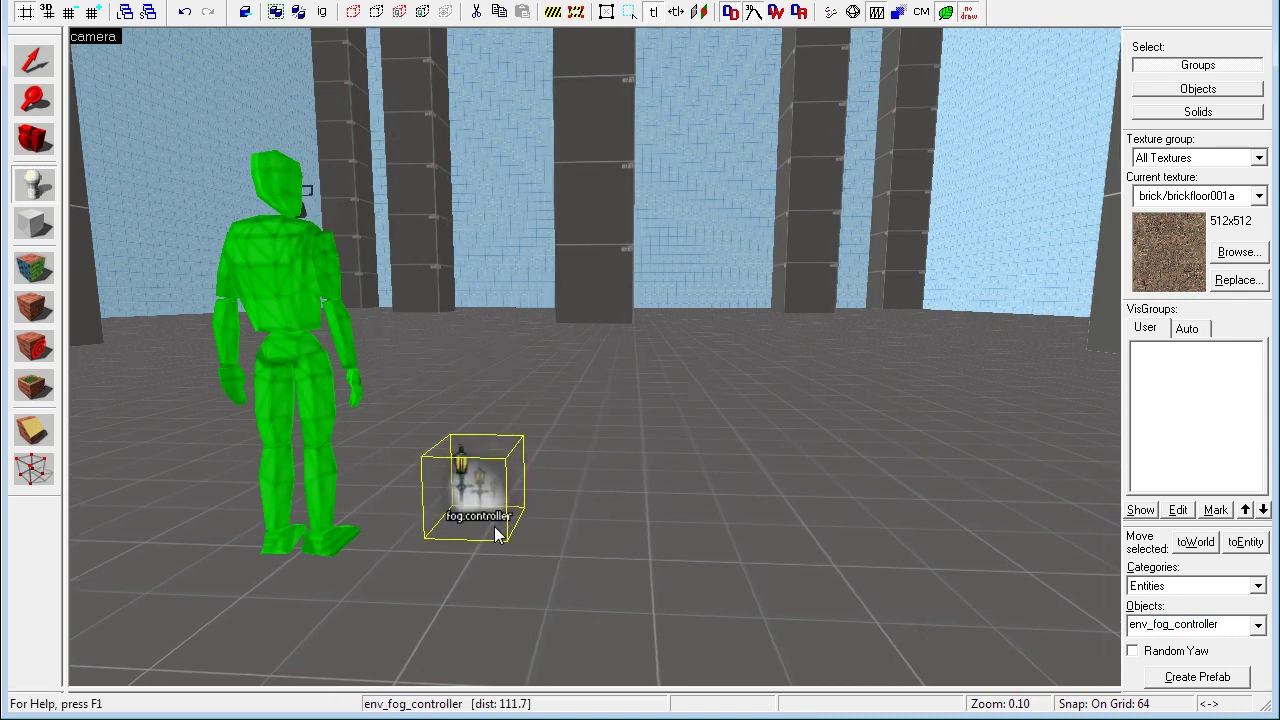
Step: Open the fog controller's Object Properties and look over Name, DX level and Pitch Yaw Roll
scroll(494, 530, "up", 3)
key("alt+Return")
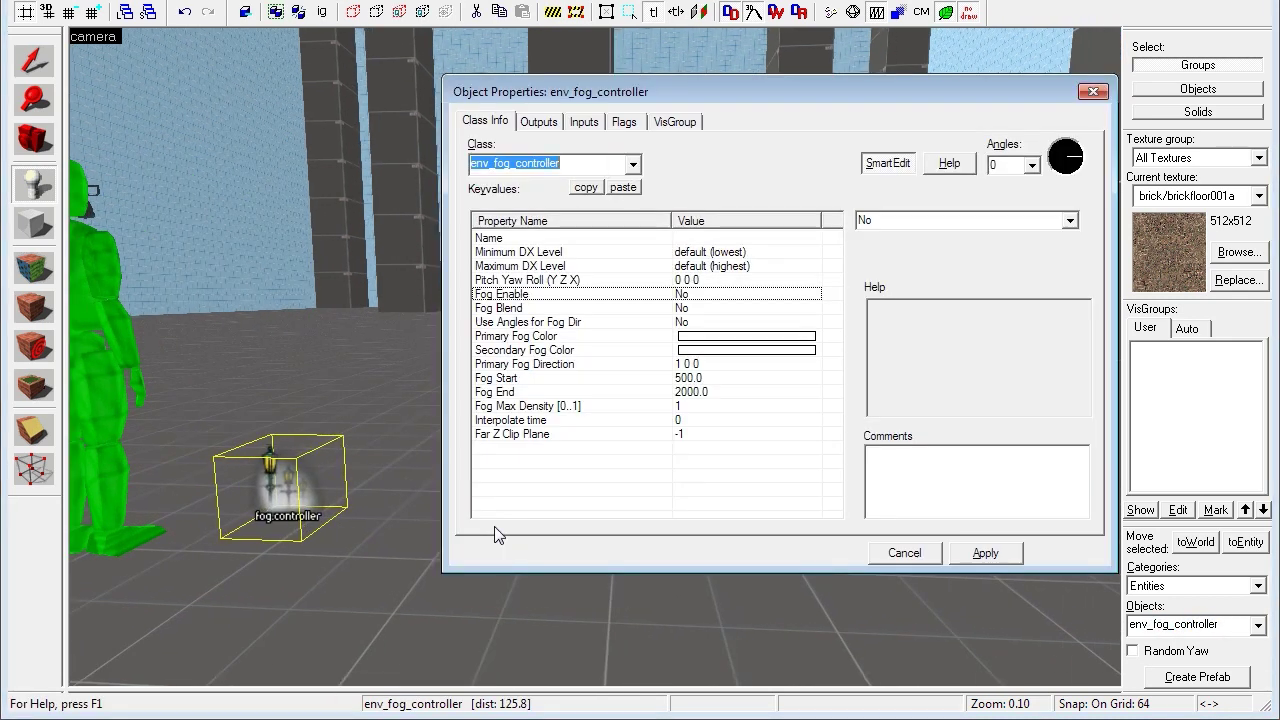
left_click(712, 242)
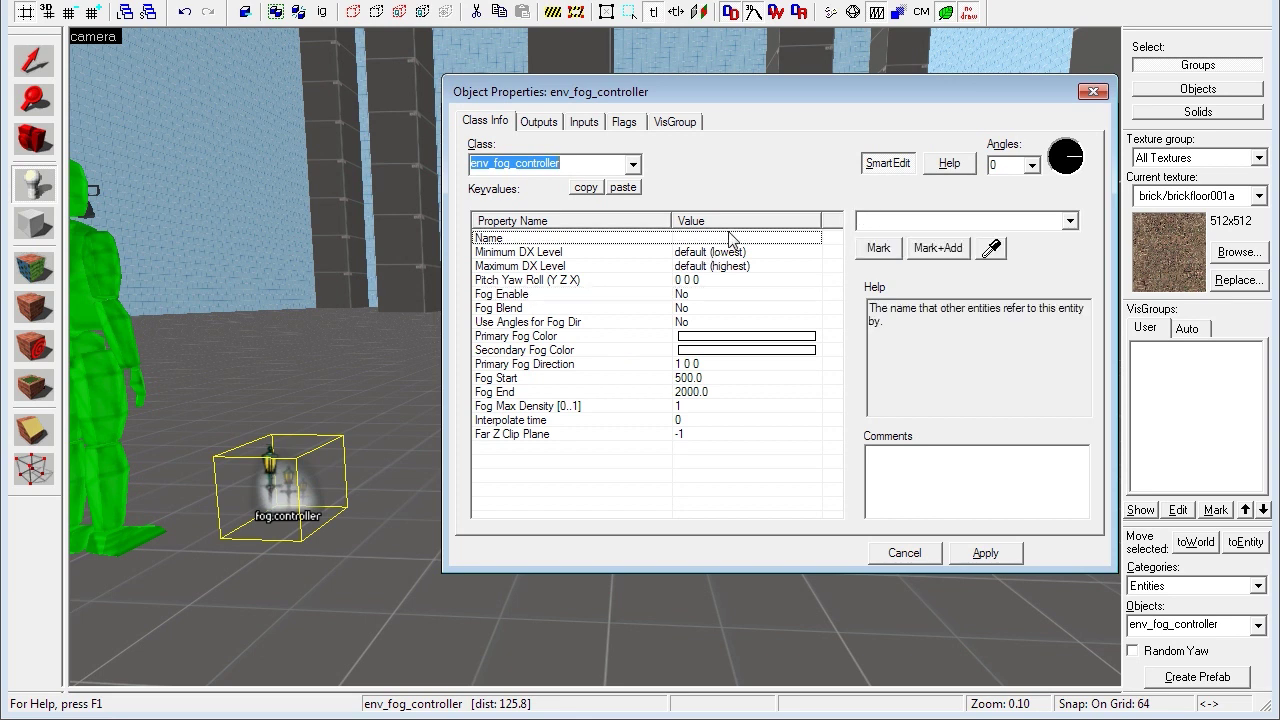
left_click(572, 252)
left_click(574, 266)
left_click(578, 281)
left_click(582, 269)
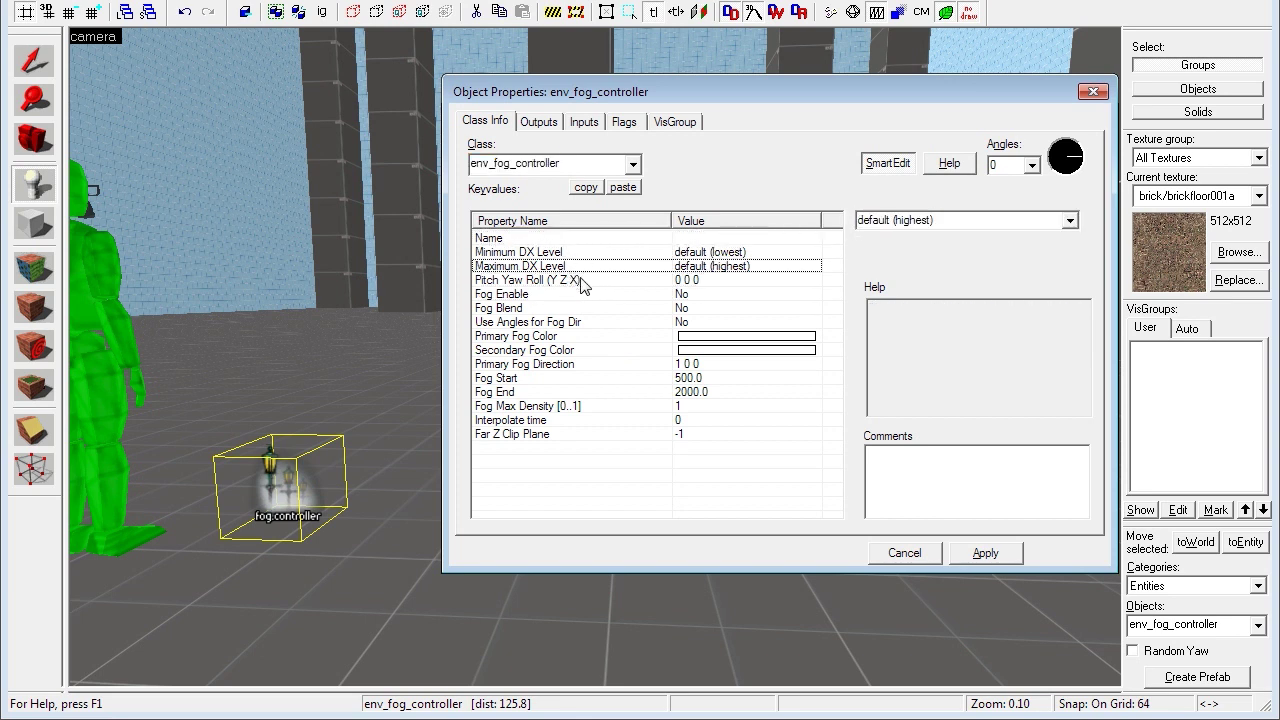
left_click(581, 281)
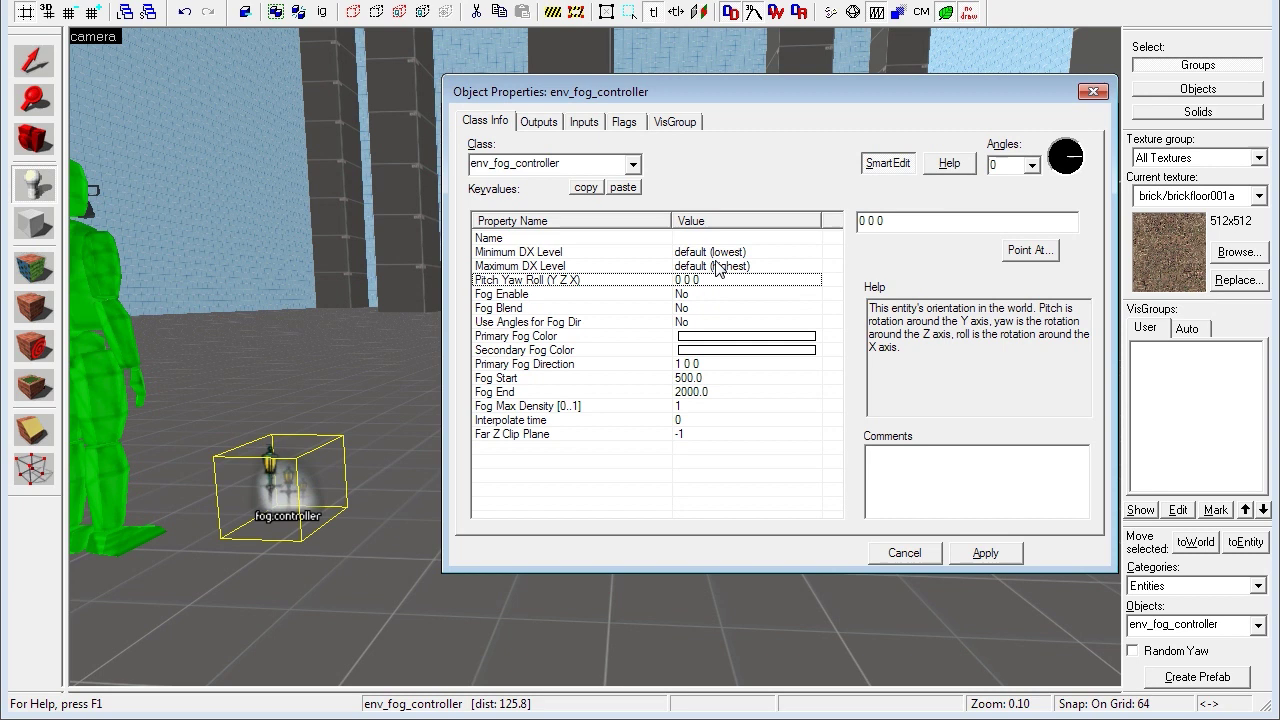
Step: Change Fog Enable from No to Yes
left_click(582, 295)
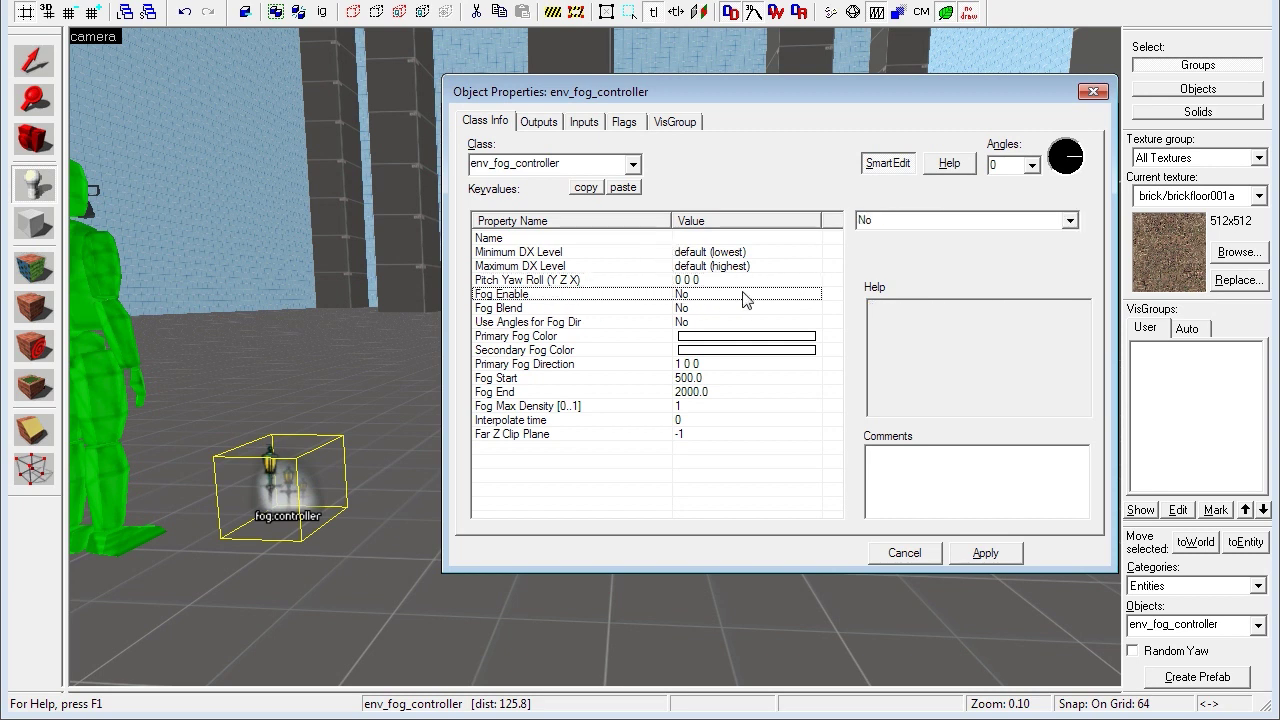
left_click(1070, 220)
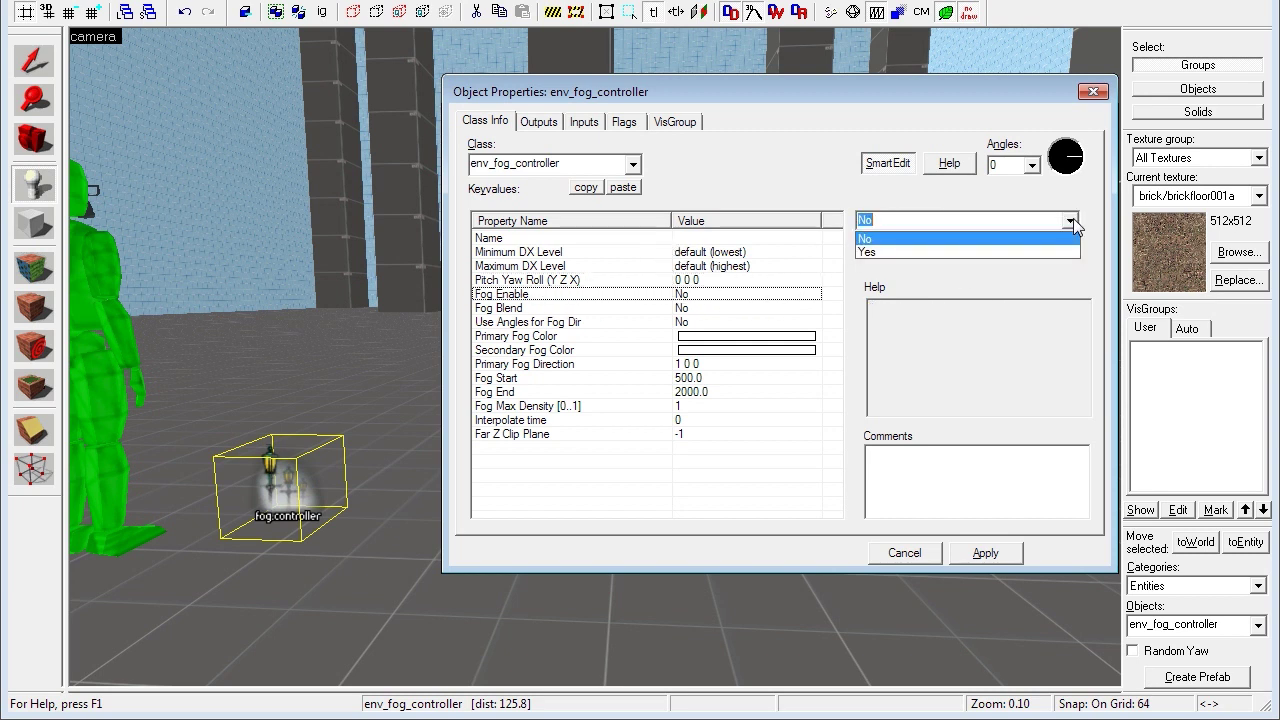
left_click(1019, 249)
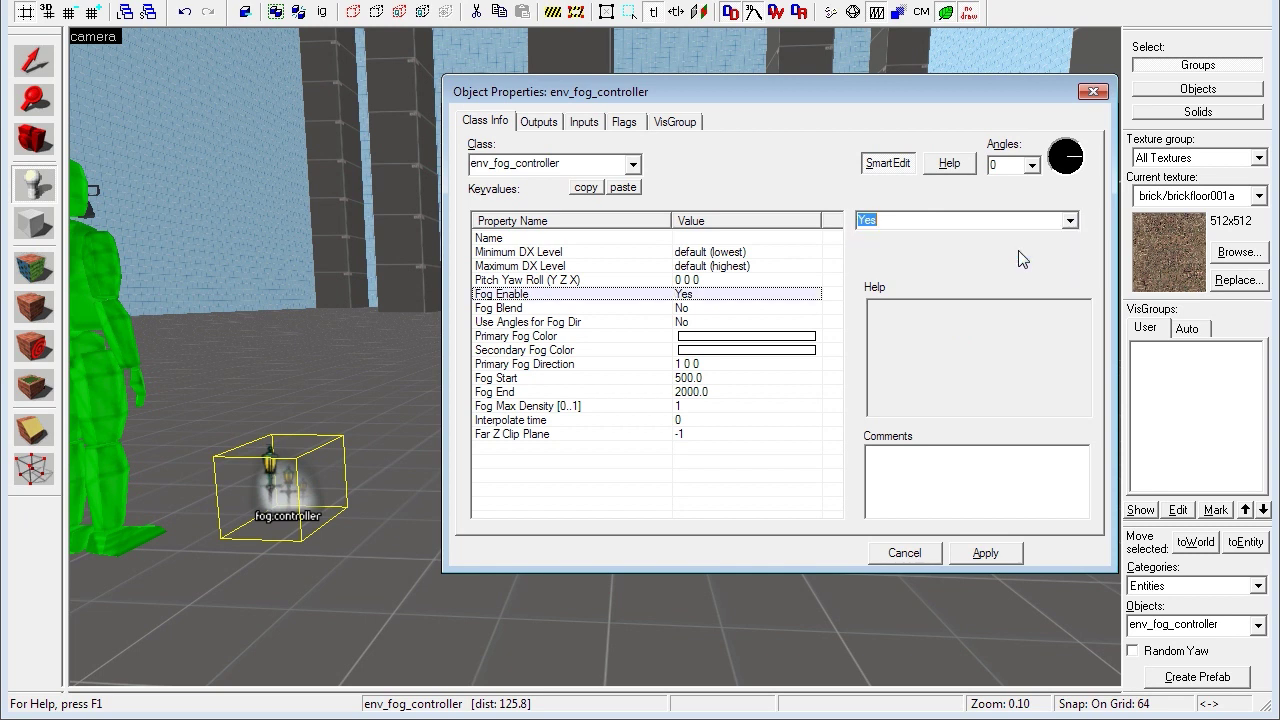
Step: Review Fog Blend, Use Angles for Fog Dir, secondary colour and Primary Fog Direction
left_click(707, 311)
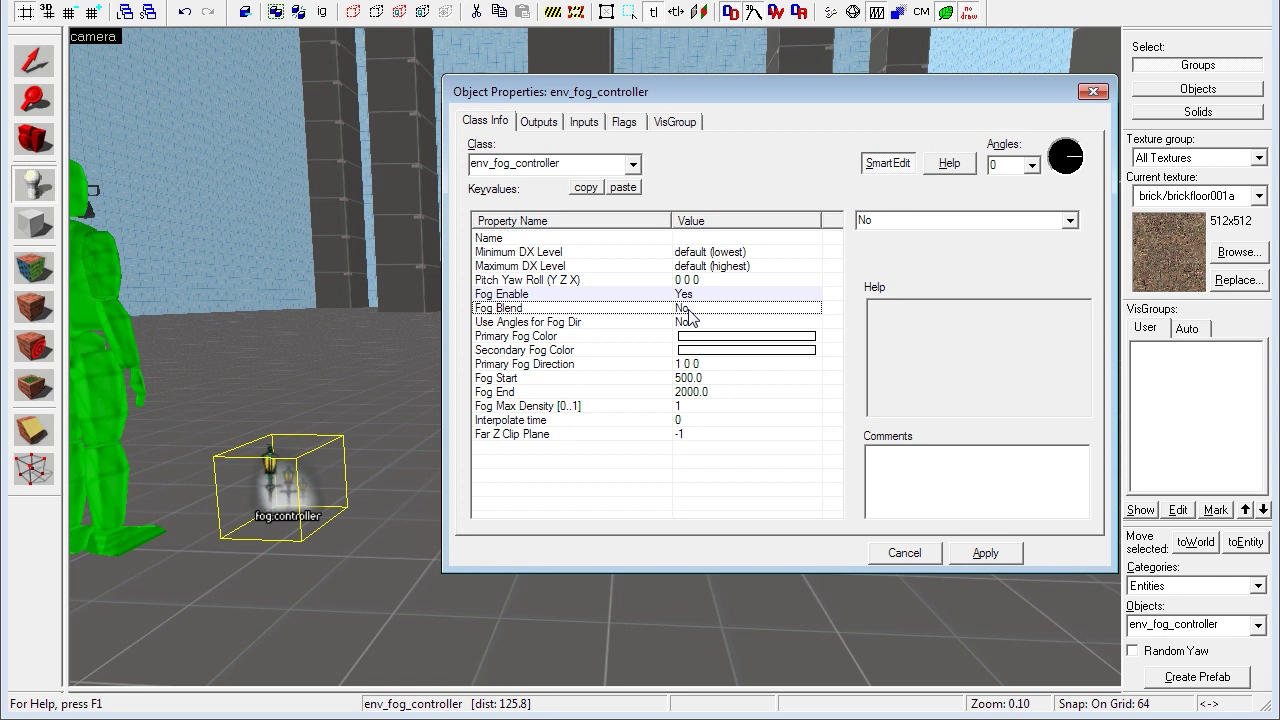
left_click(586, 325)
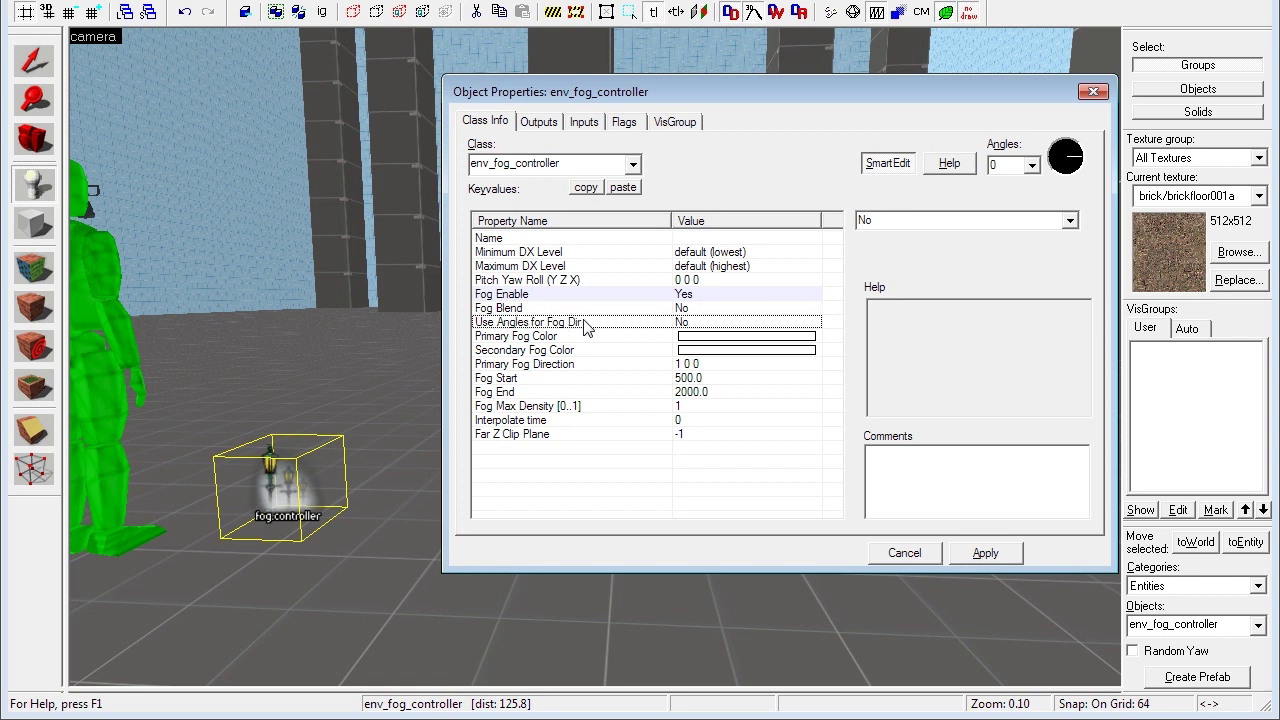
left_click(579, 350)
left_click(577, 367)
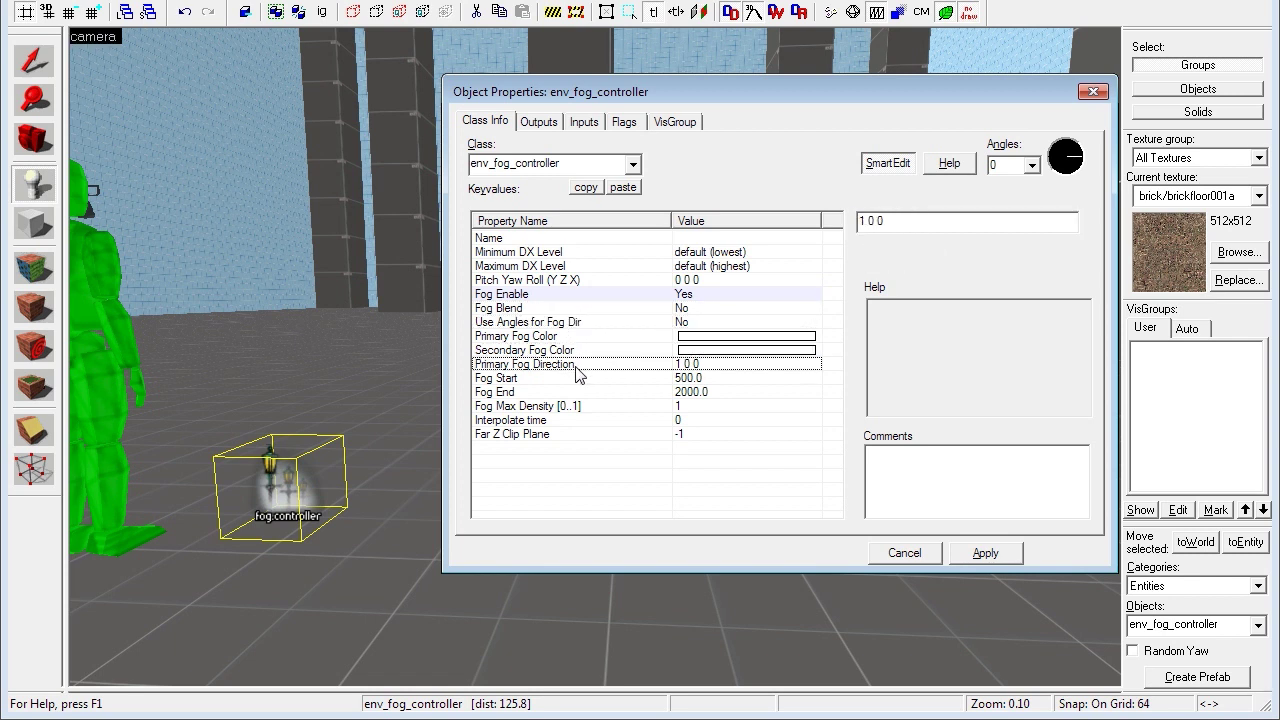
left_click(594, 351)
left_click(589, 325)
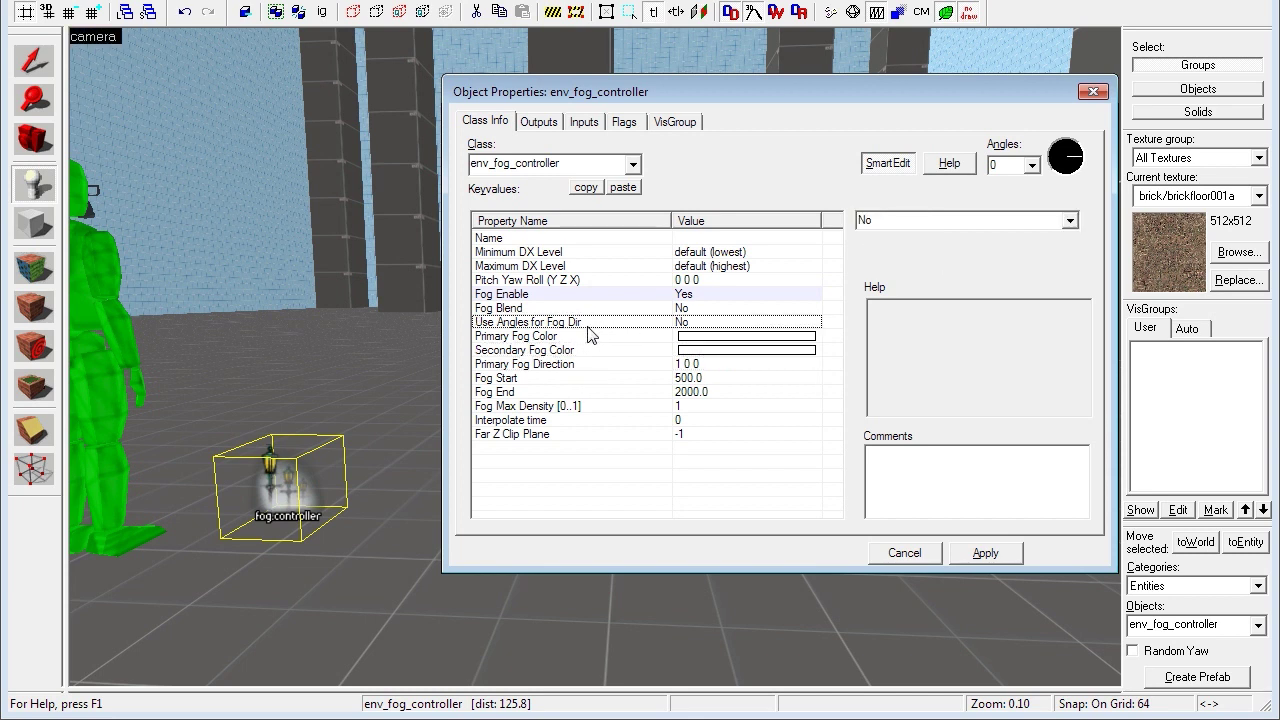
left_click(594, 311)
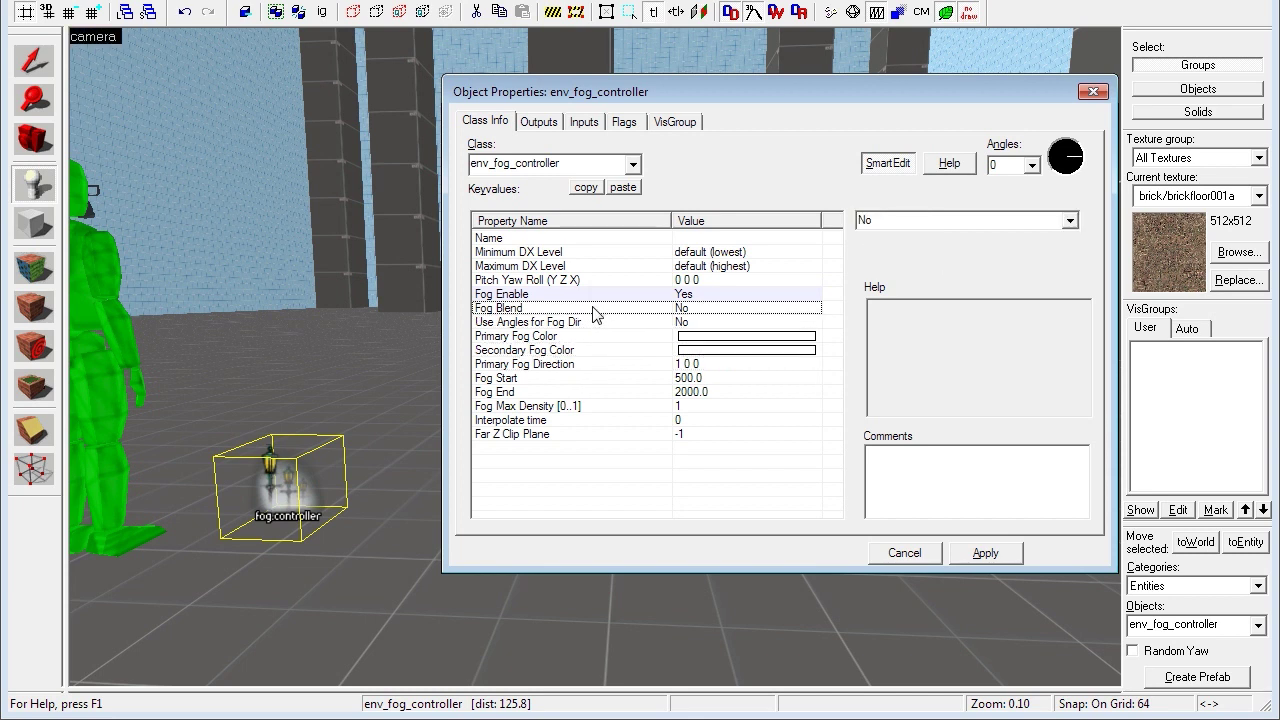
Step: Pick a light turquoise (113 240 234) as Primary Fog Color in the colour chooser
left_click(548, 338)
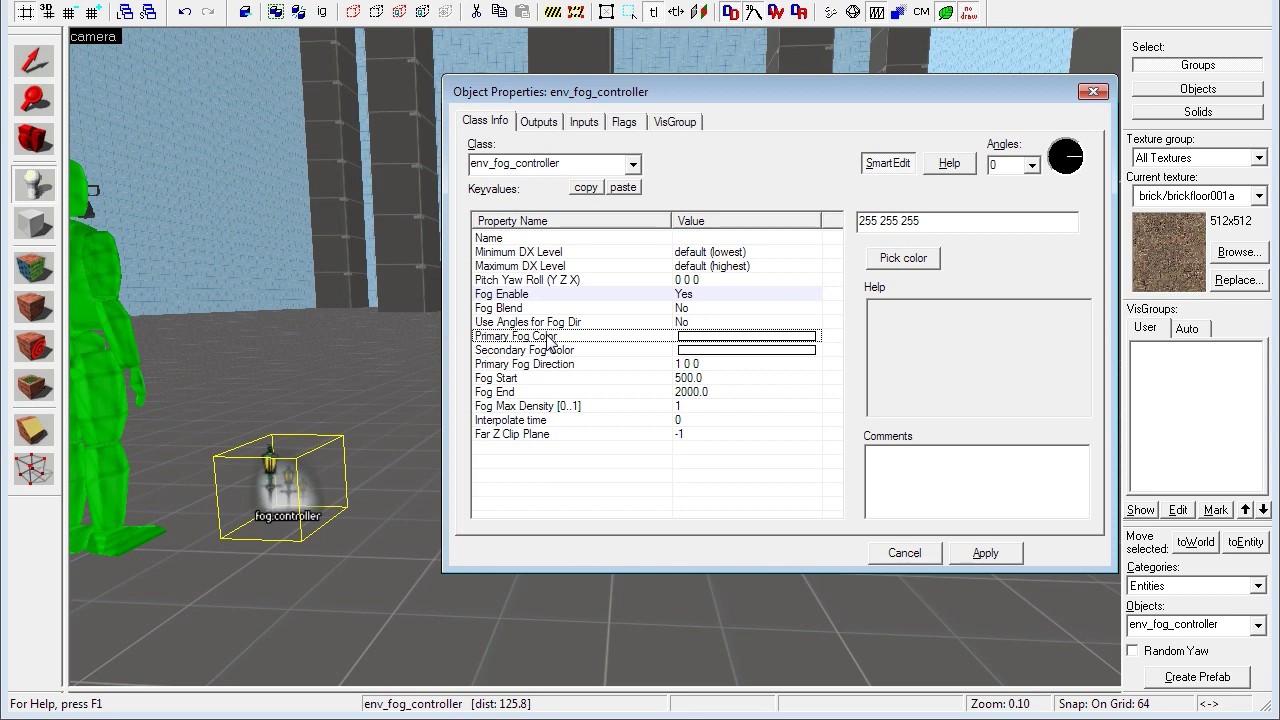
left_click(903, 258)
left_click(873, 230)
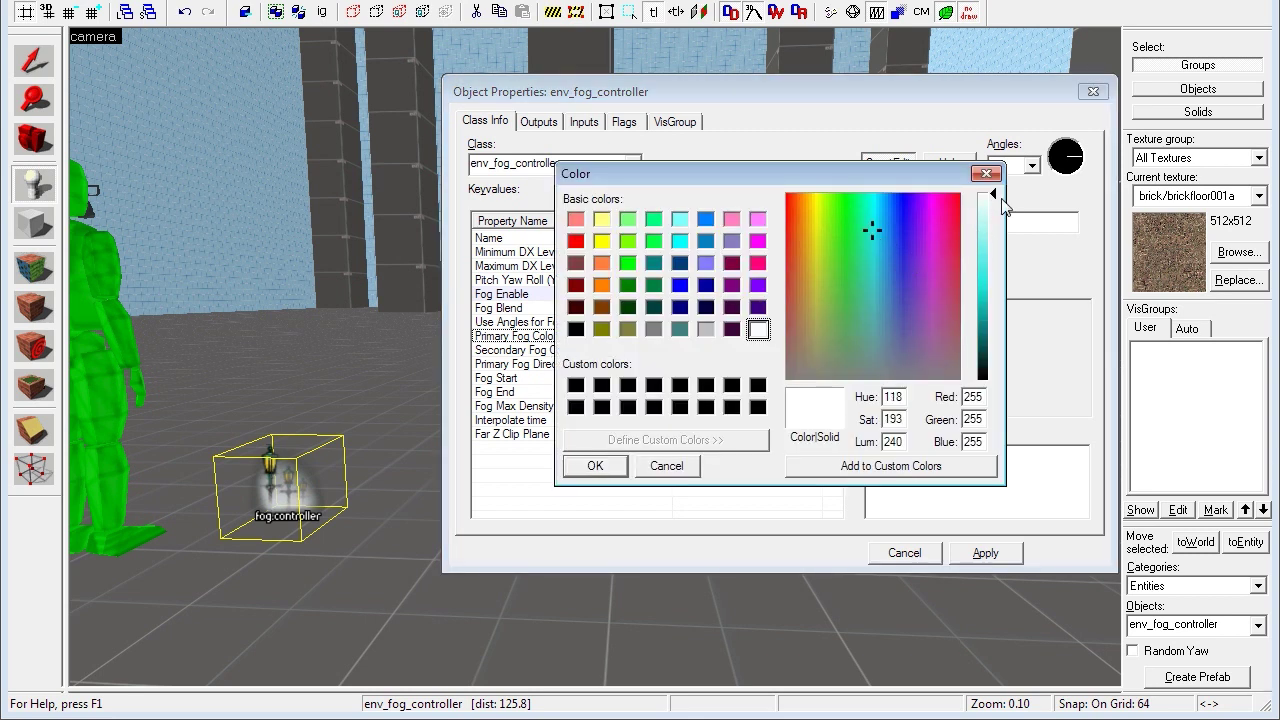
left_click_drag(993, 200, 987, 252)
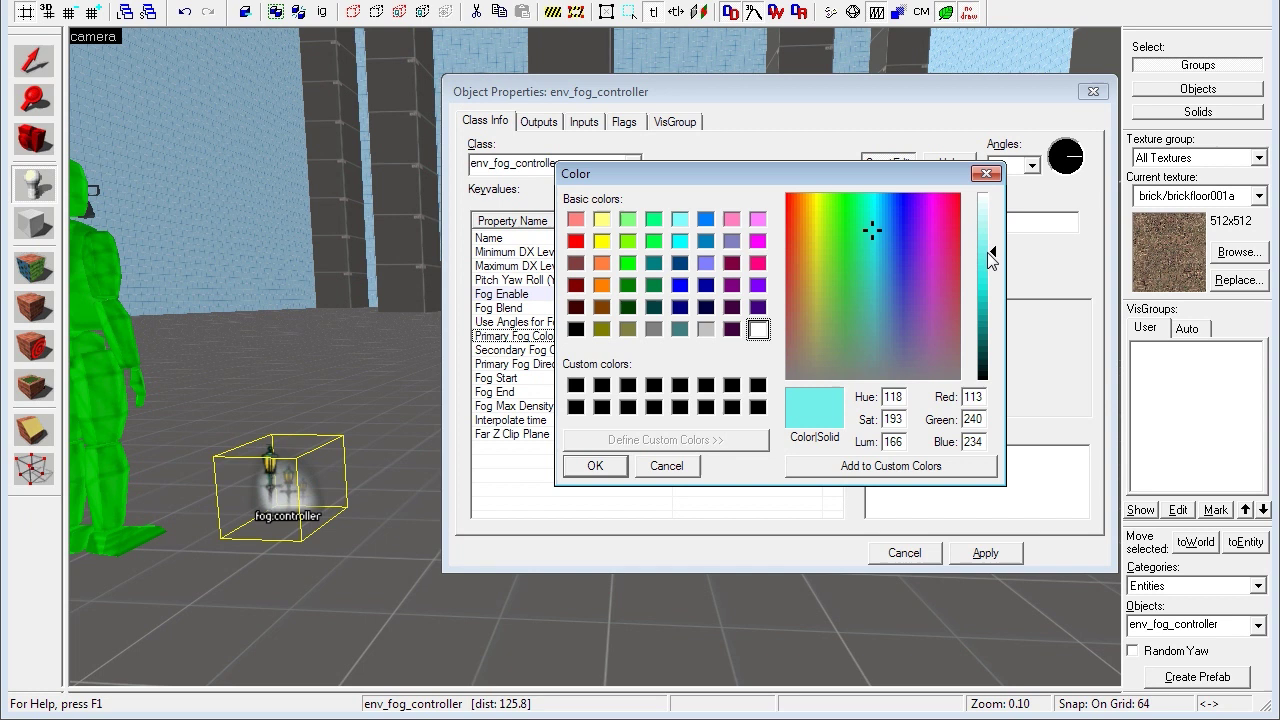
left_click(596, 466)
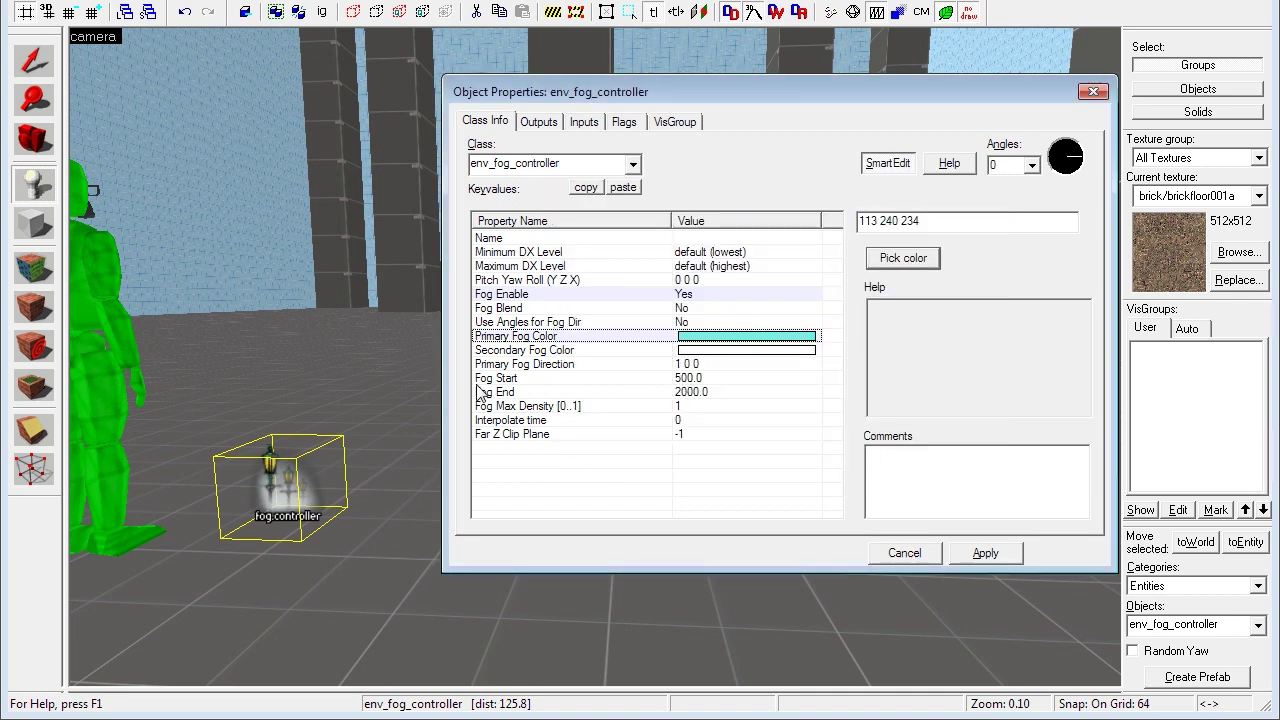
left_click(528, 379)
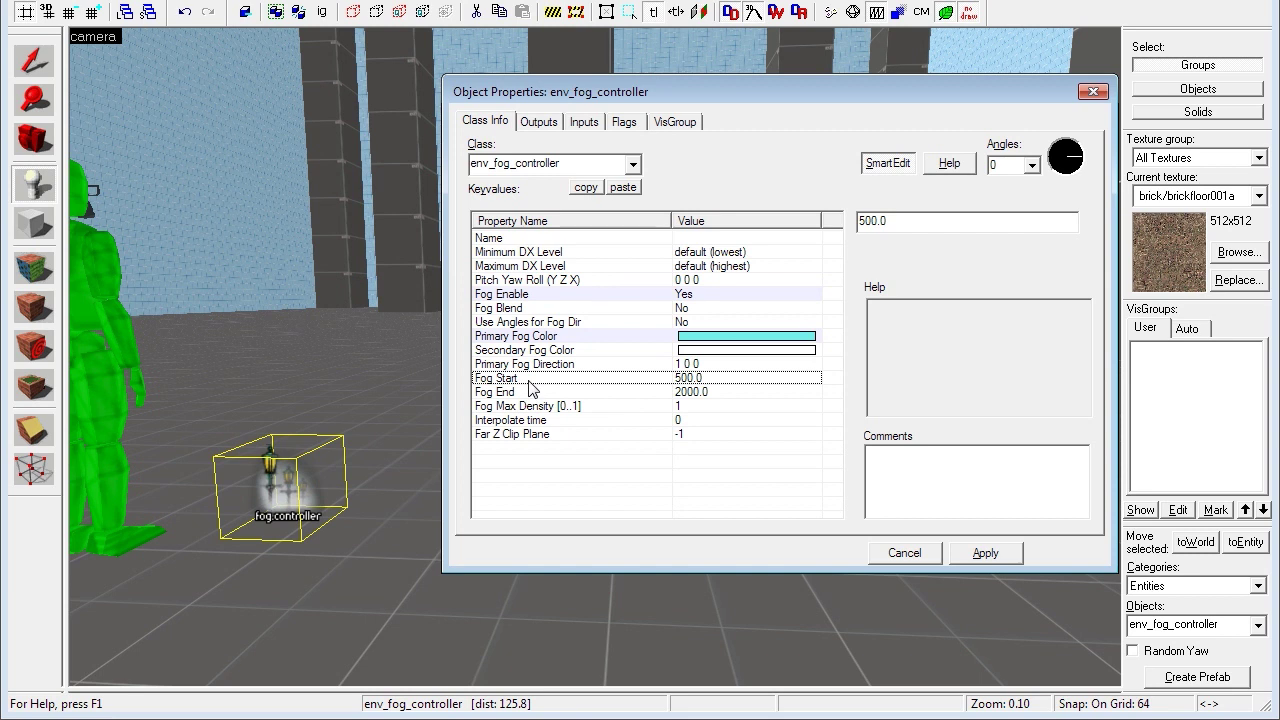
left_click(535, 393)
left_click(545, 380)
left_click(548, 392)
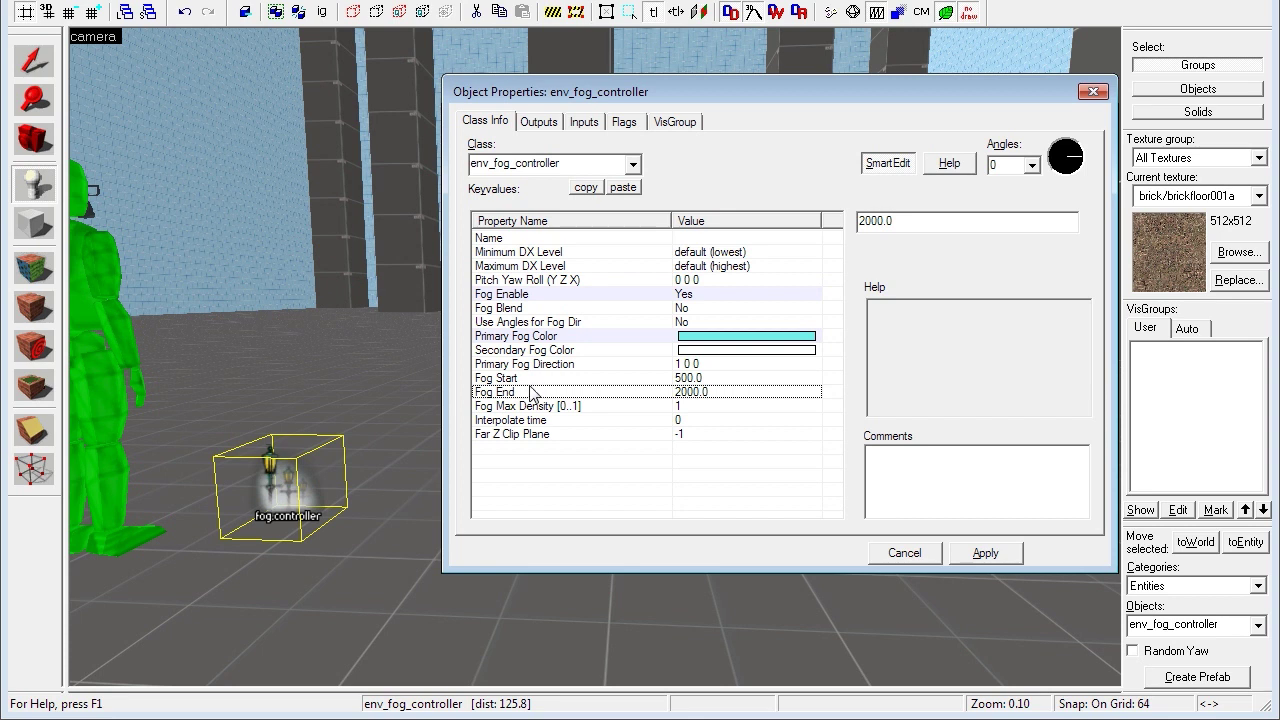
left_click(532, 379)
left_click(529, 390)
left_click(698, 375)
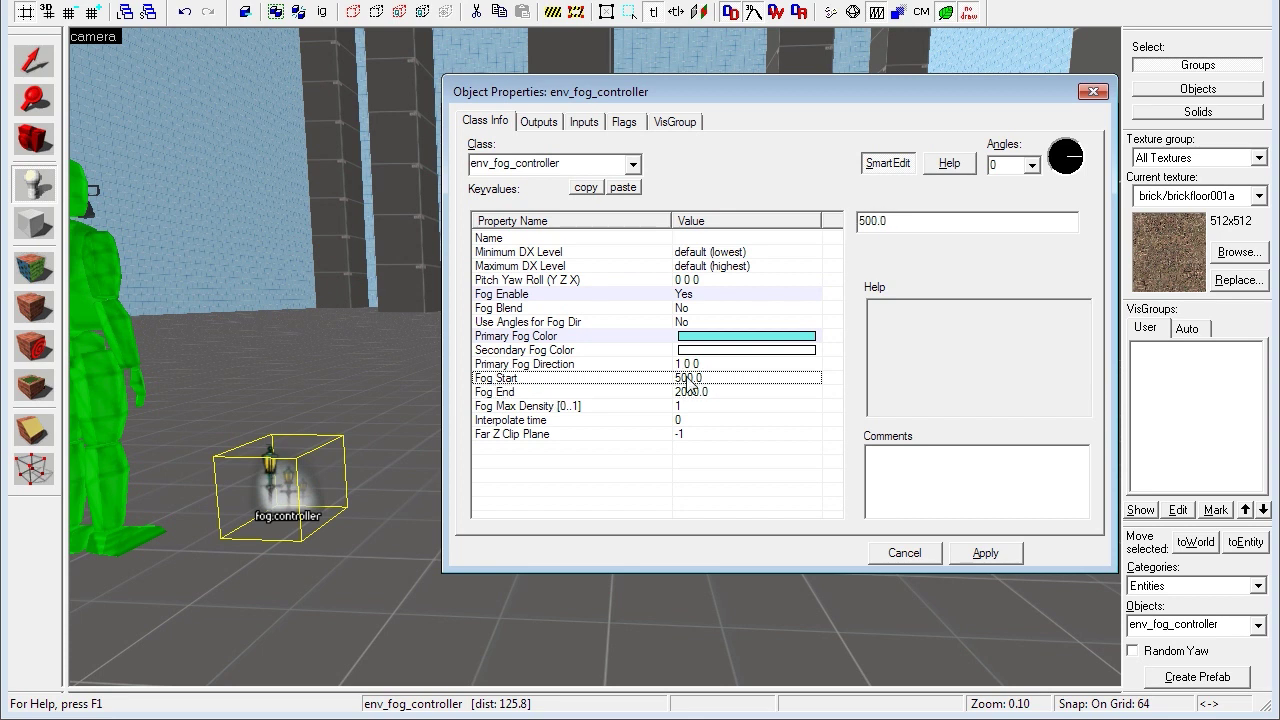
left_click(690, 393)
left_click(692, 384)
left_click(697, 392)
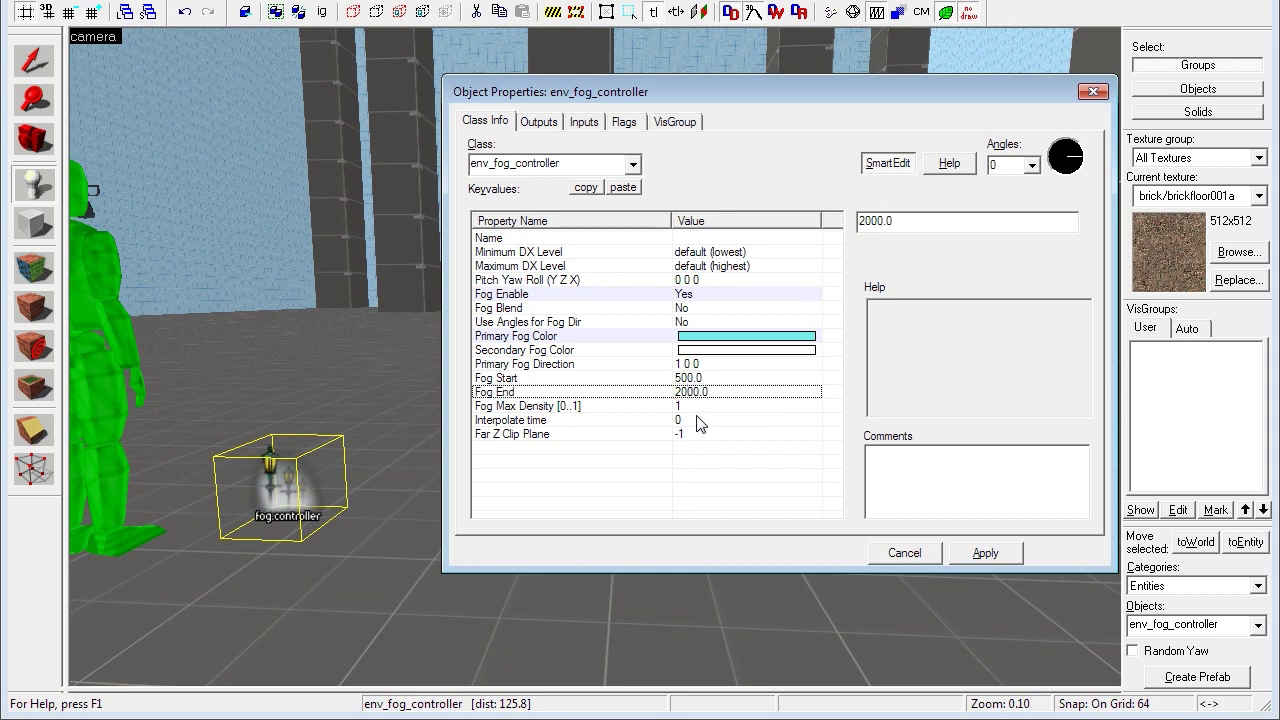
left_click(481, 410)
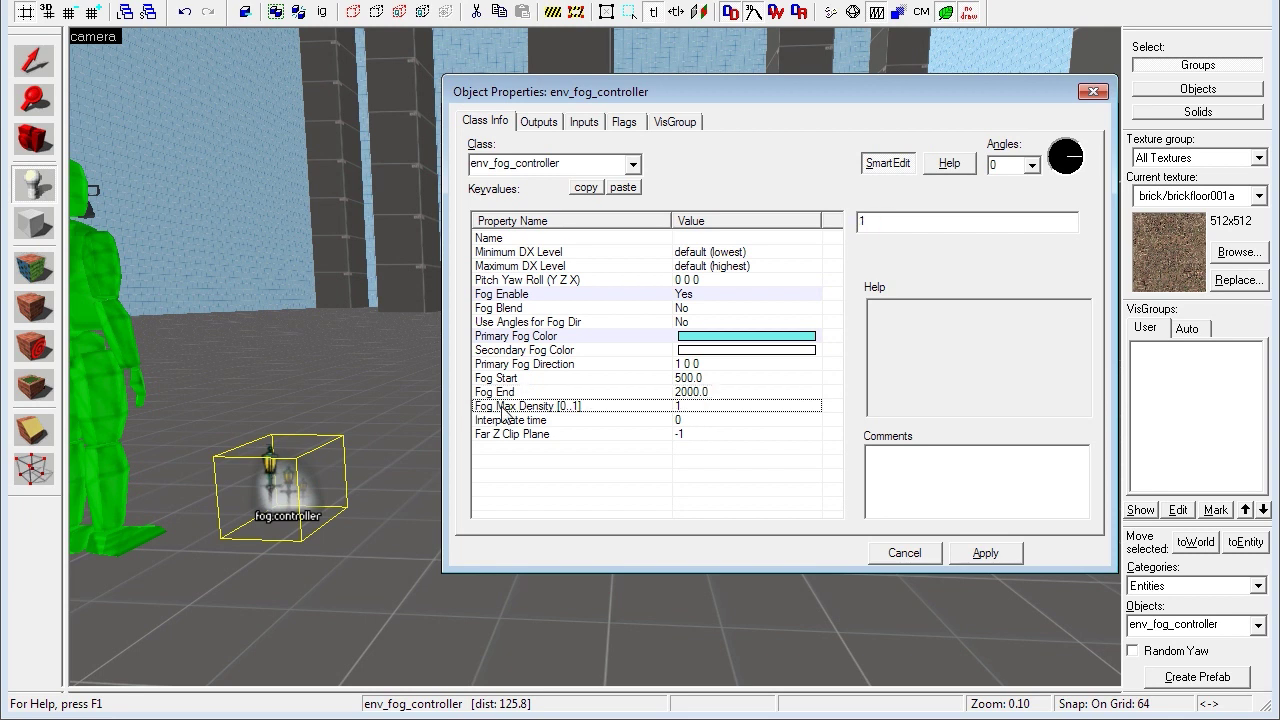
left_click(684, 393)
left_click(694, 337)
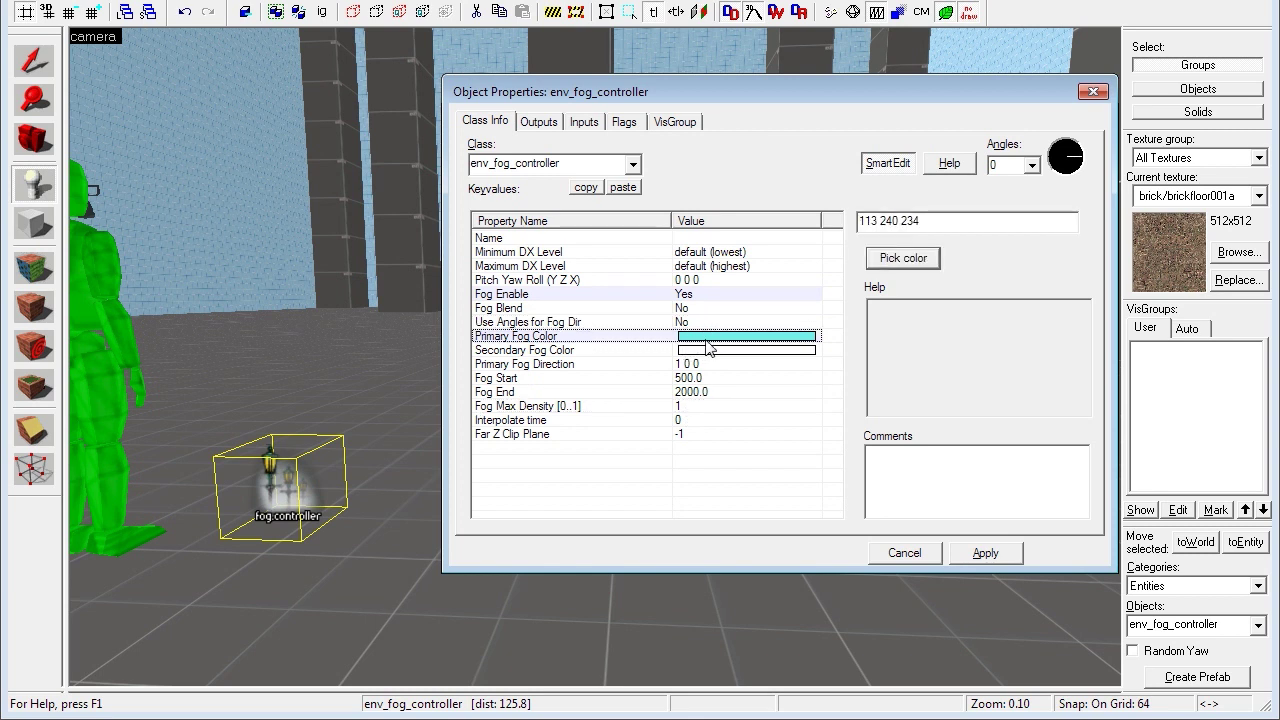
left_click(700, 409)
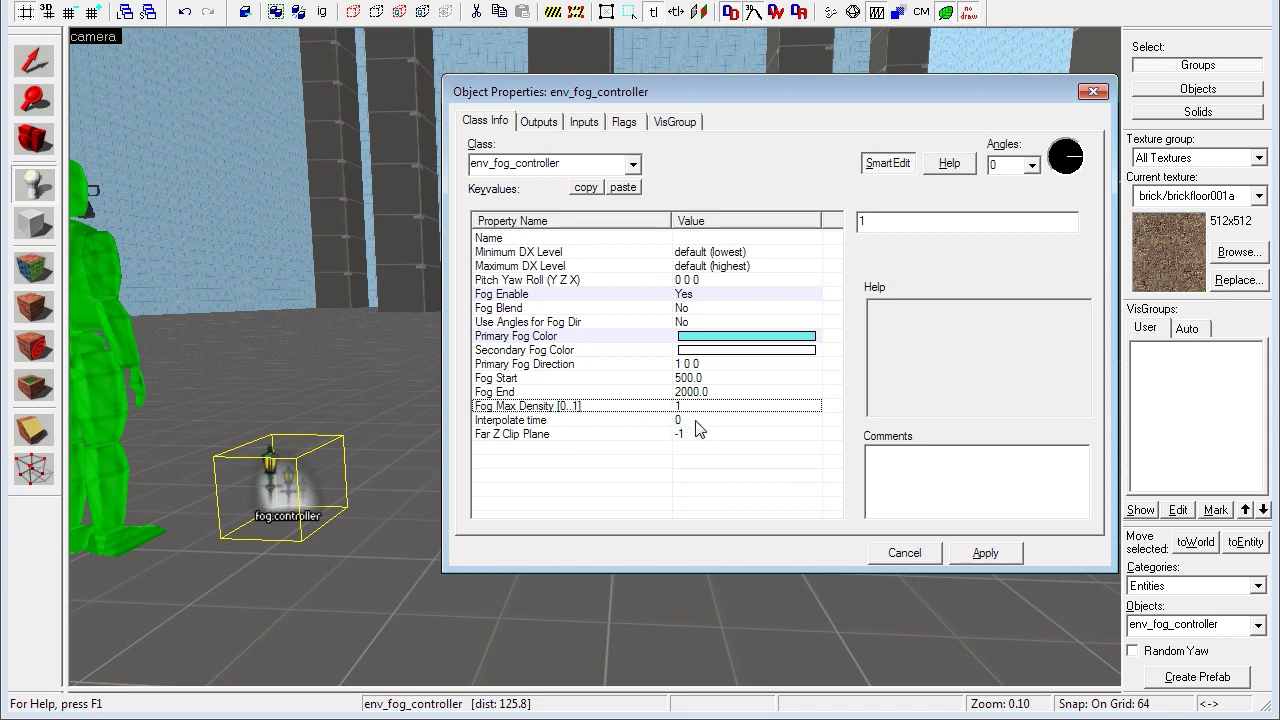
left_click(681, 419)
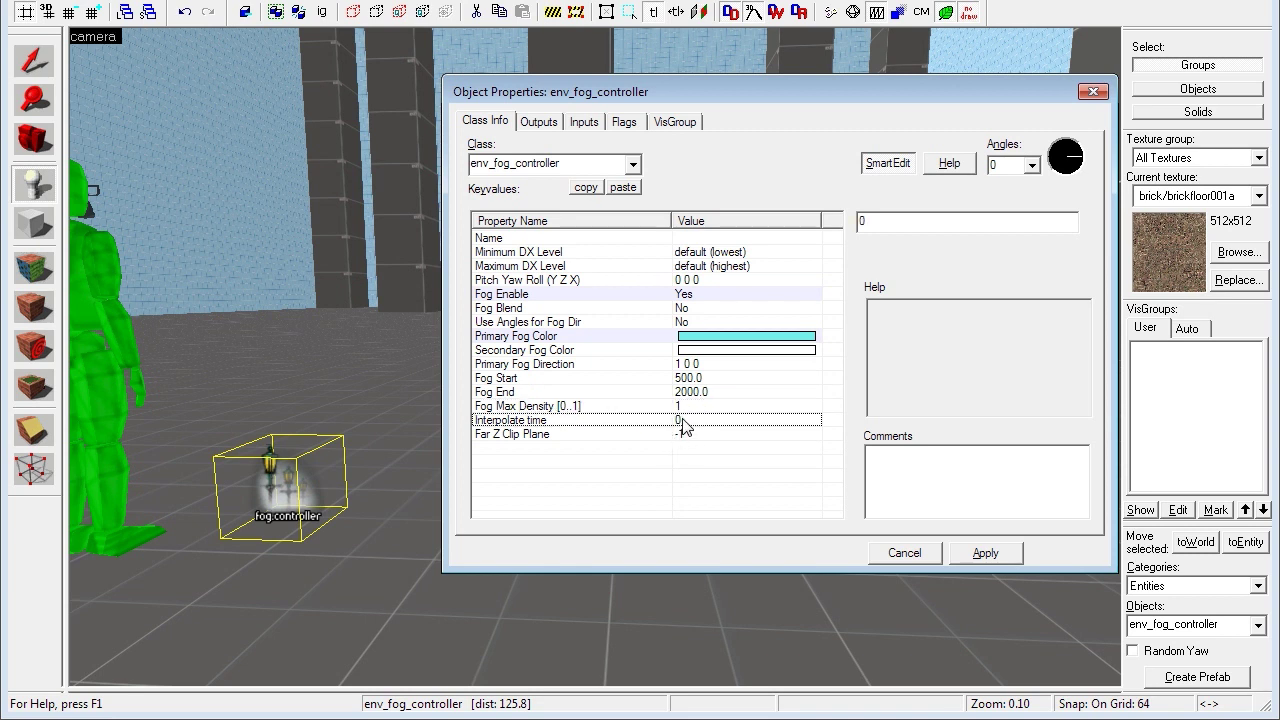
left_click(600, 436)
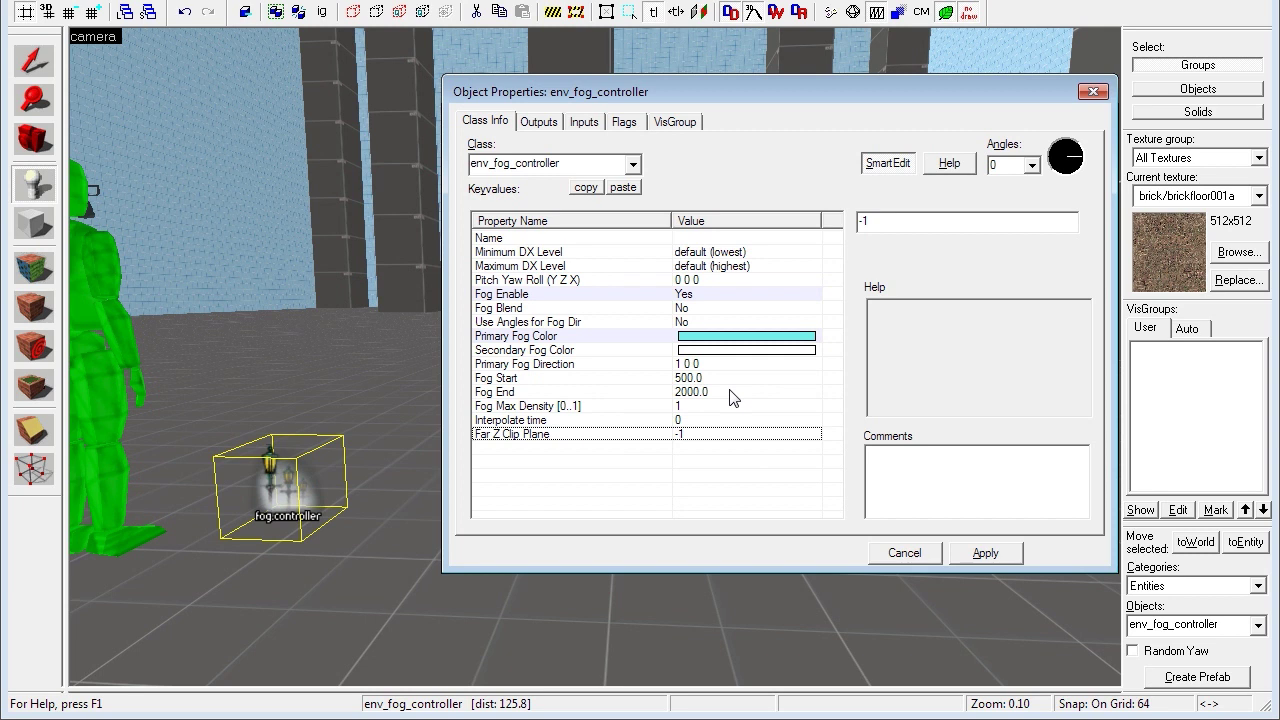
left_click(822, 600)
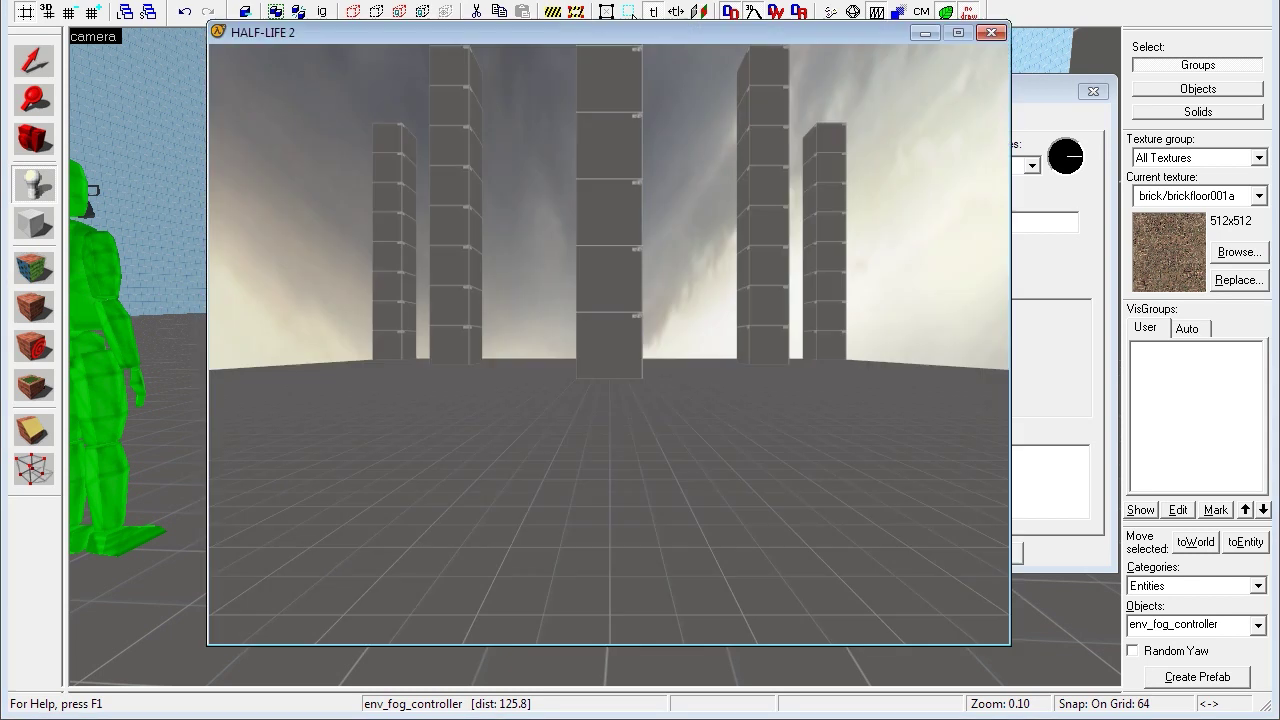
Step: Open the developer console and enter fog_override 1
key("grave")
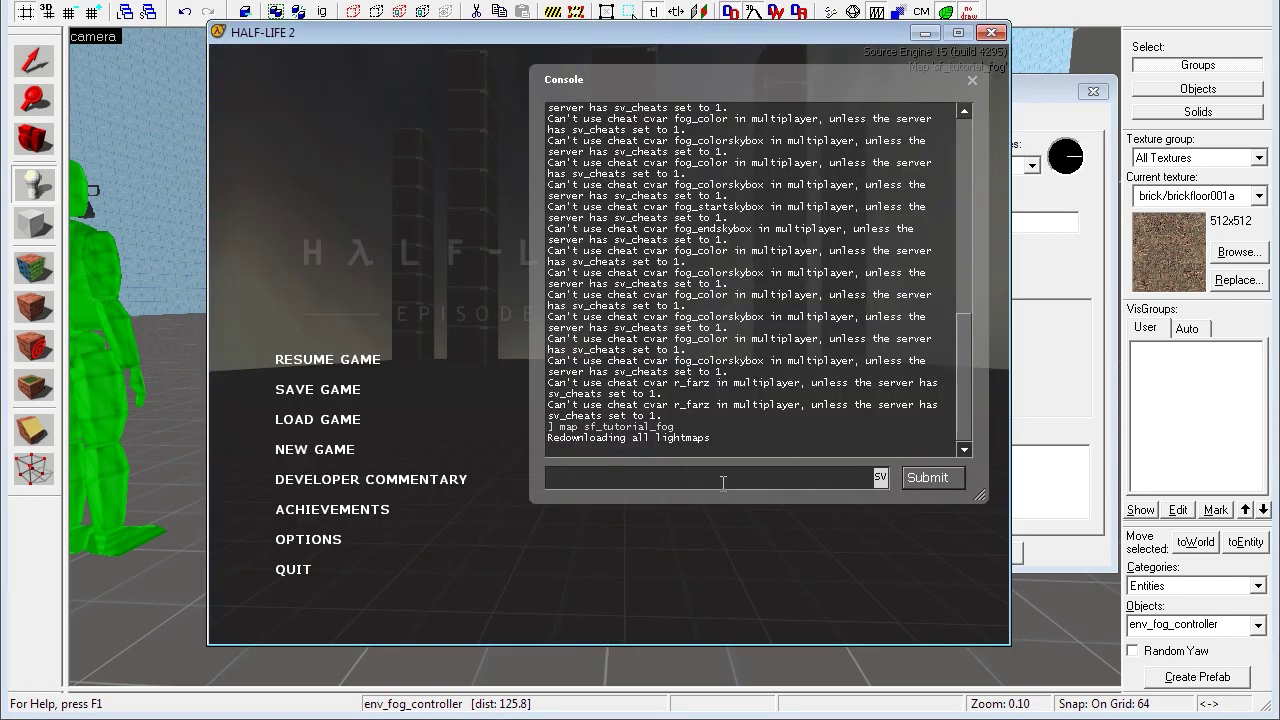
type("fog_")
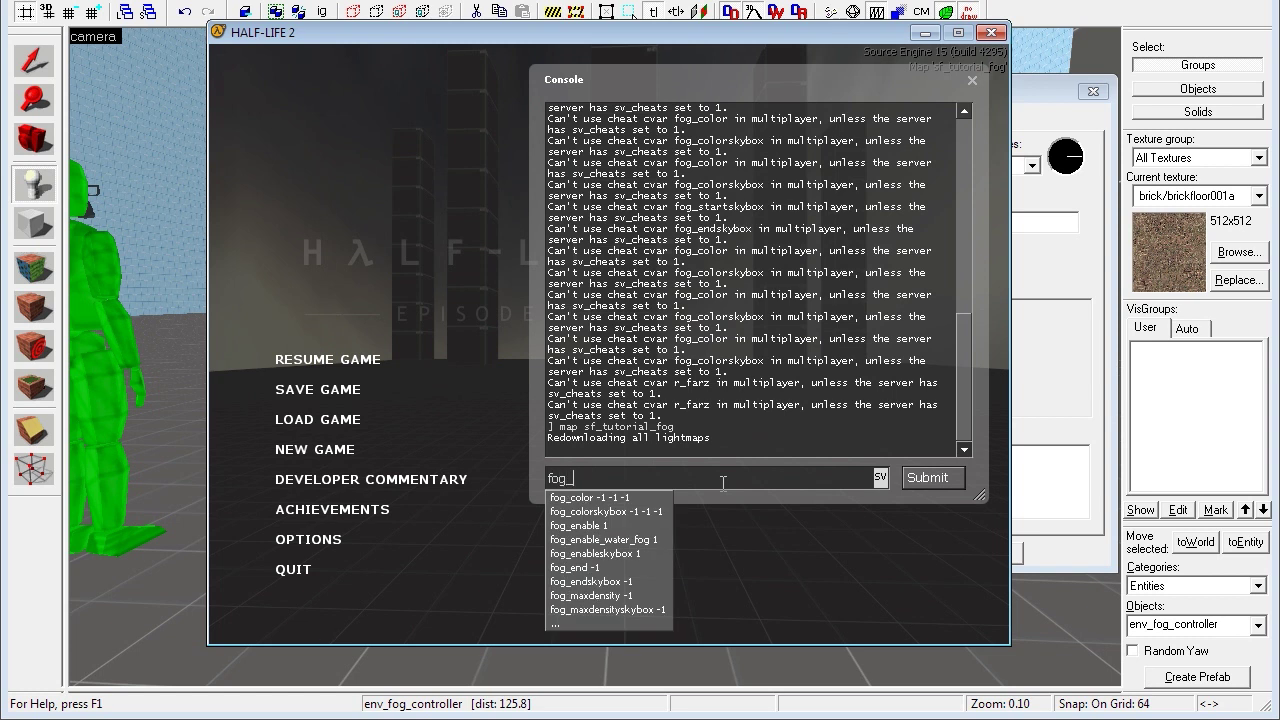
type("override 1")
key("Return")
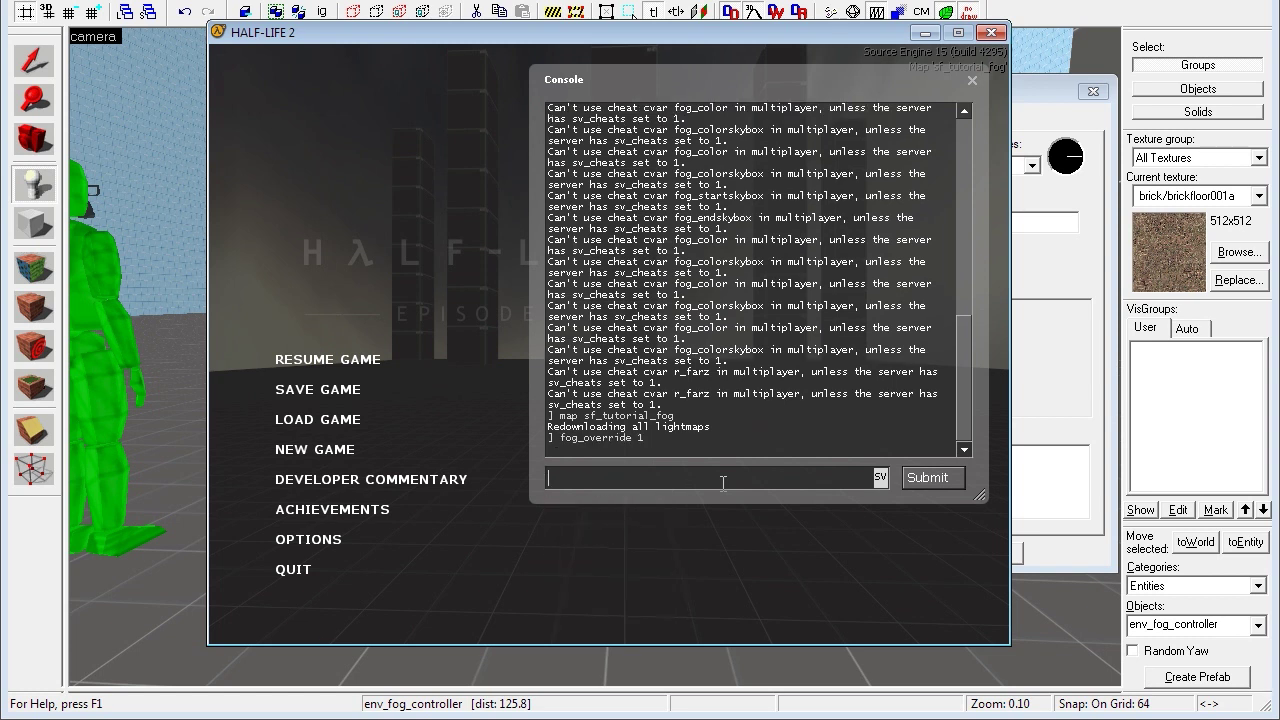
Step: Inspect the sv_cheats and sv_pure cvars, then type fog_maxdensity 1
type("sv_ch")
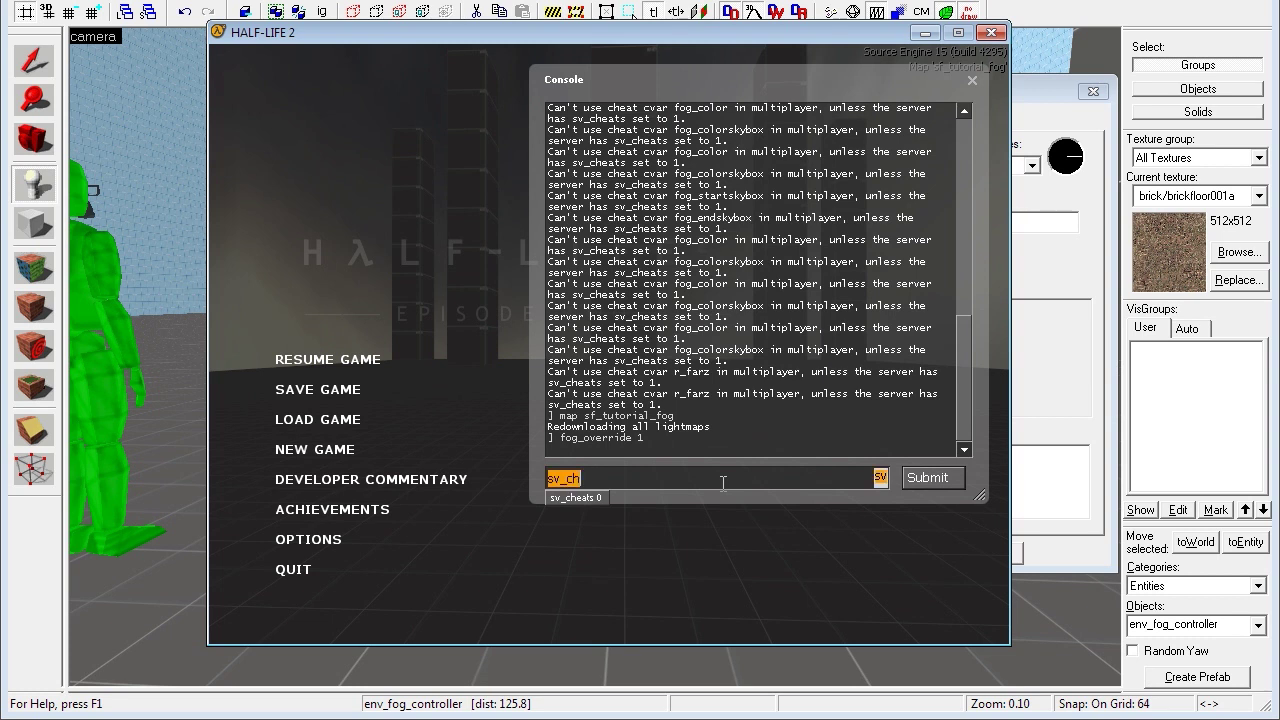
key("BackSpace")
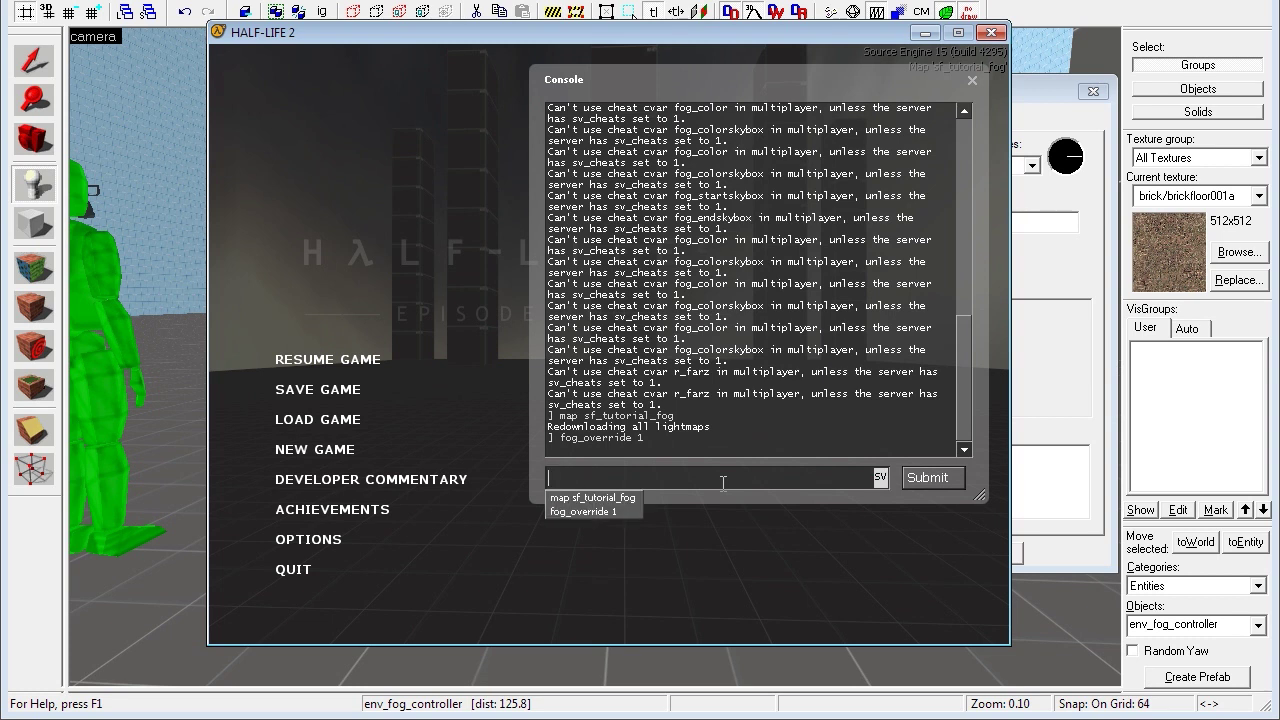
type("sv_put")
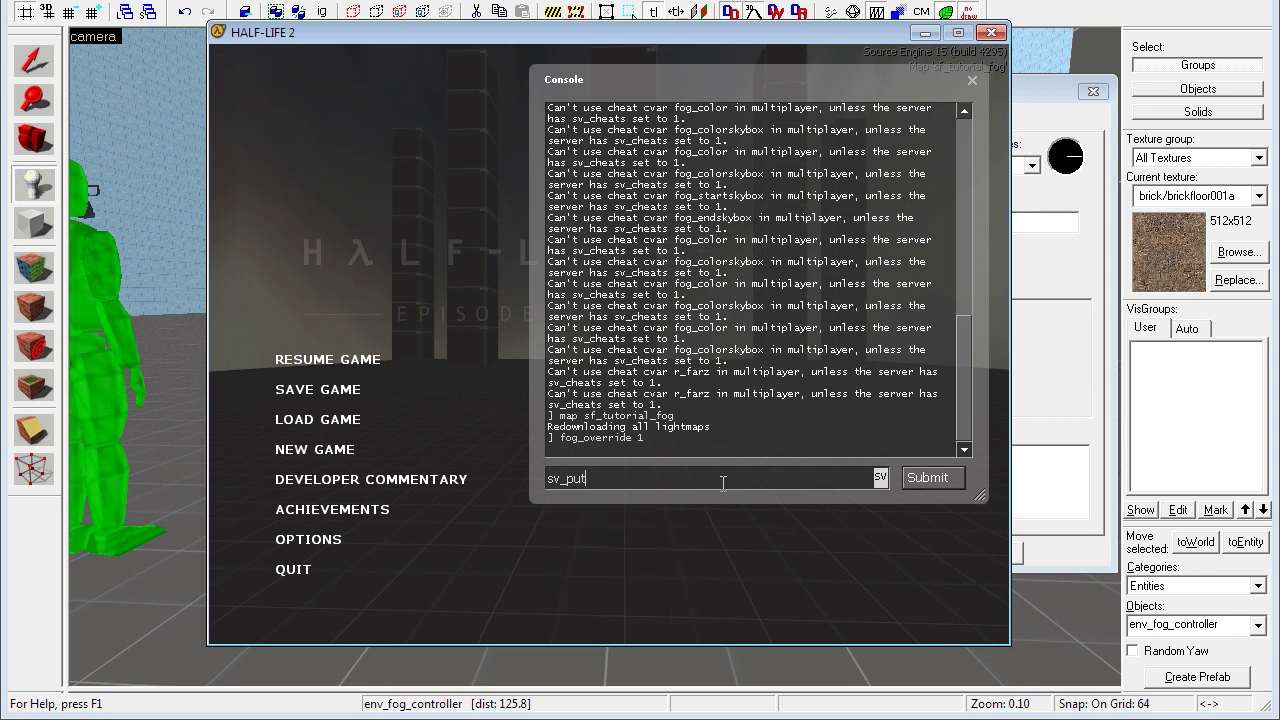
key("BackSpace")
type("r")
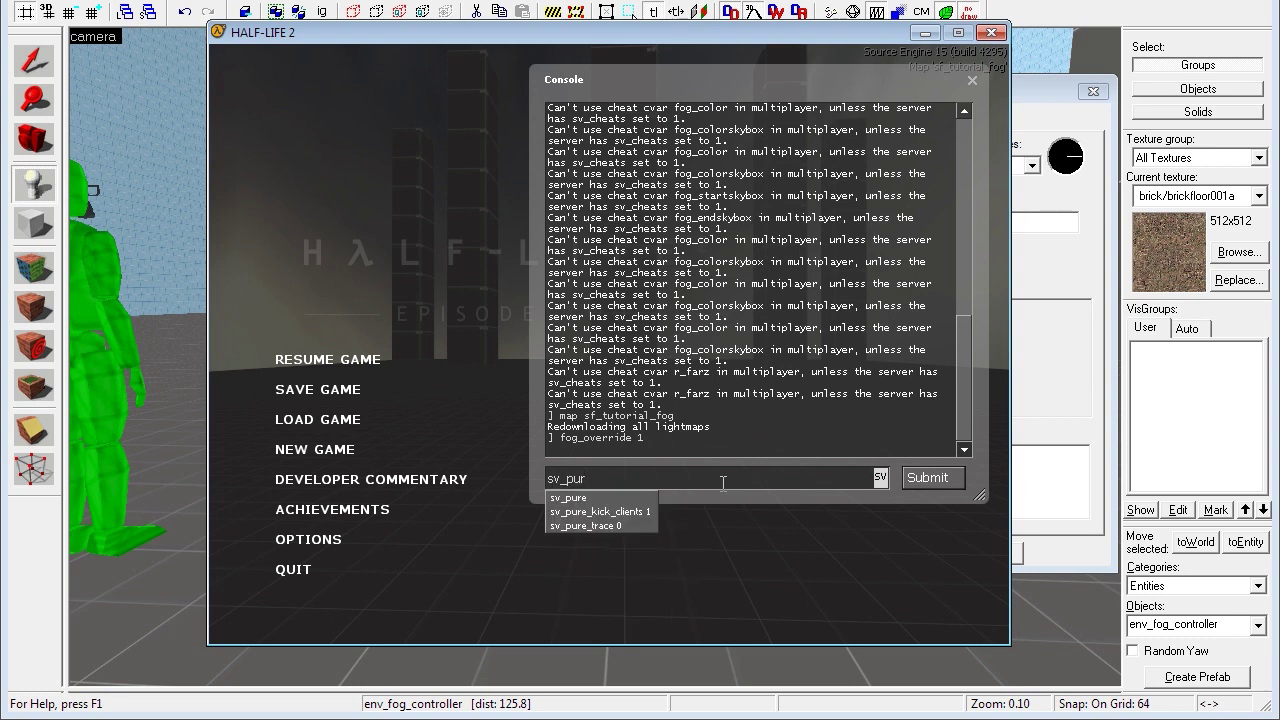
key("BackSpace")
key("BackSpace")
key("BackSpace")
key("BackSpace")
key("BackSpace")
key("BackSpace")
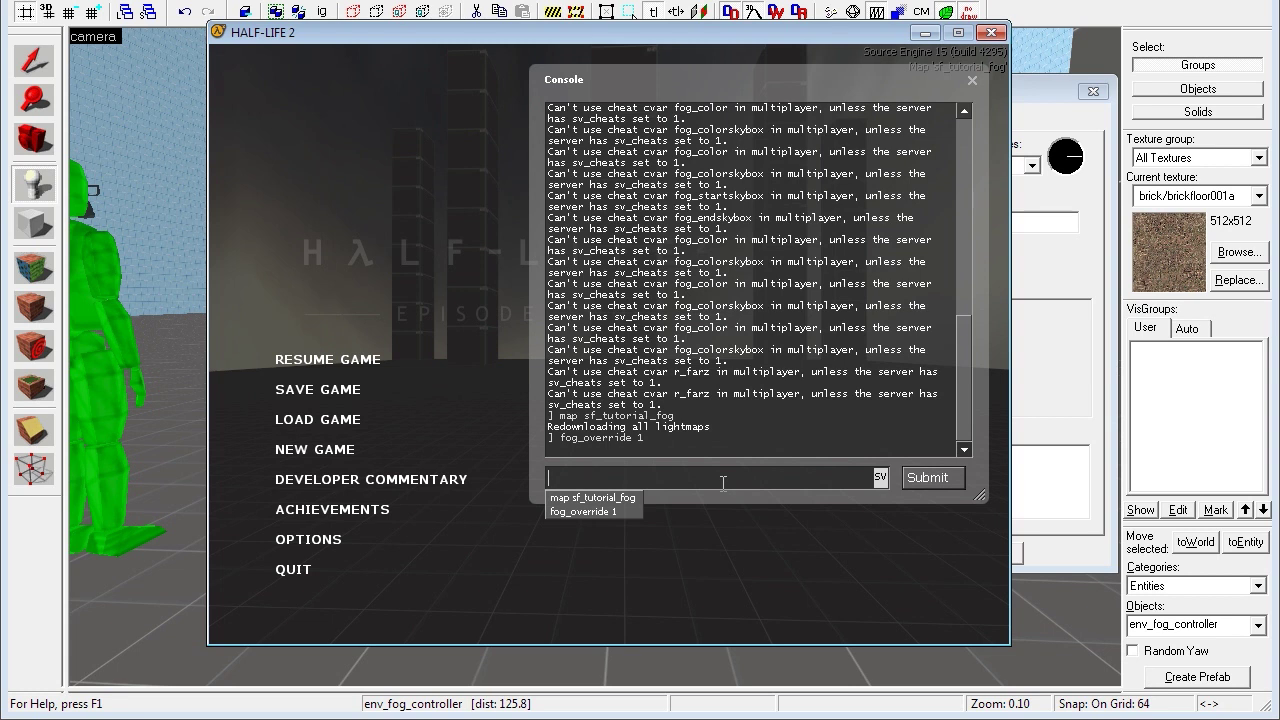
type("fog_max")
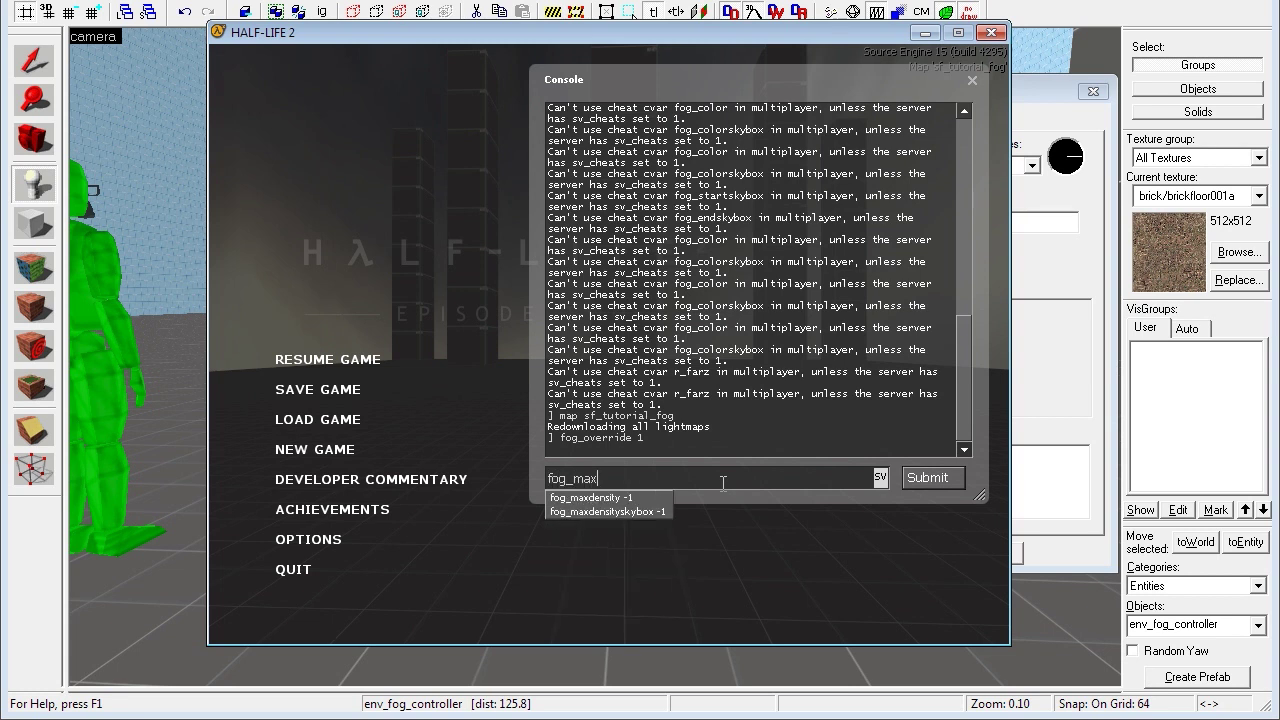
type("density 1")
Step: Submit fog_maxdensity 1 and fog_end 1000 in the console
key("Return")
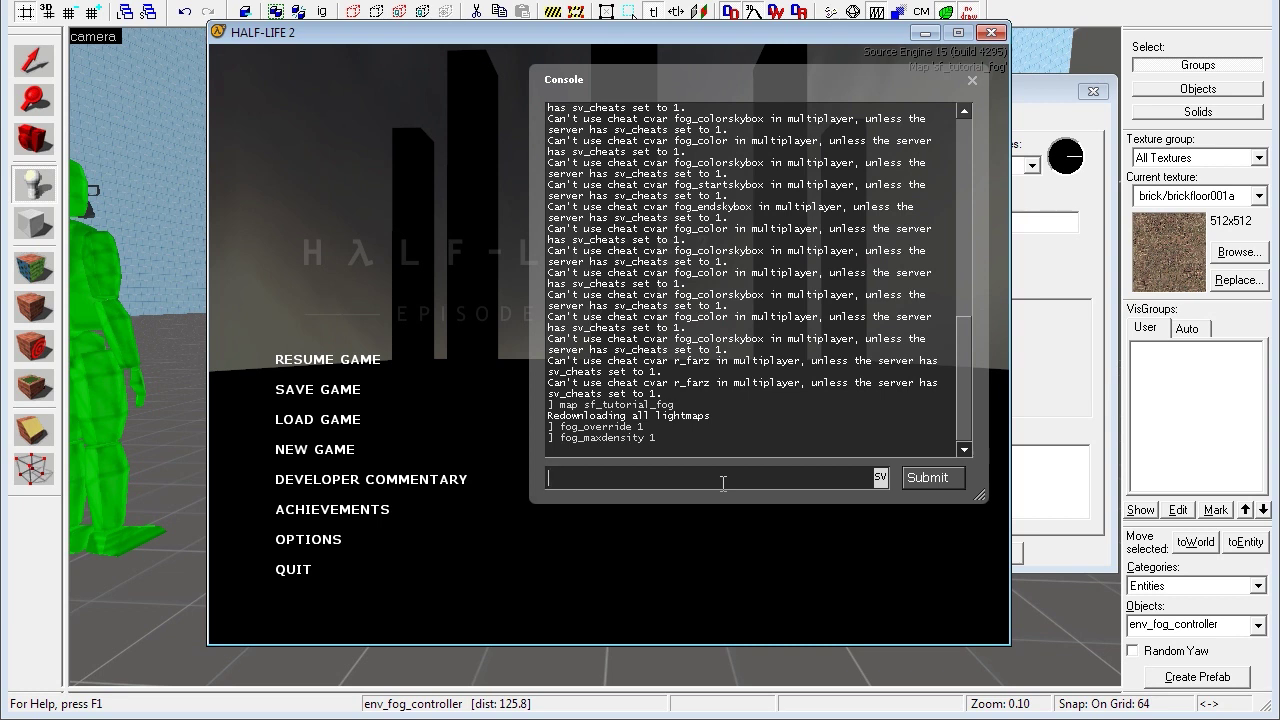
type("fog_end")
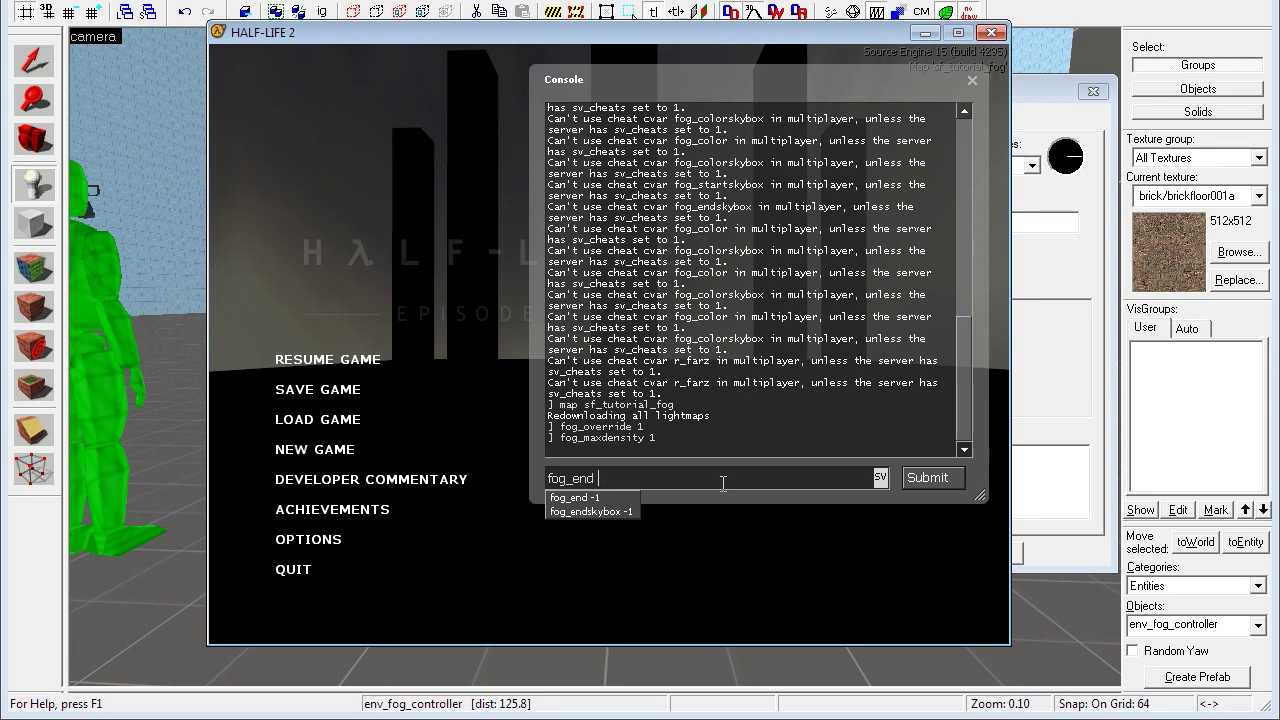
type(" 1000")
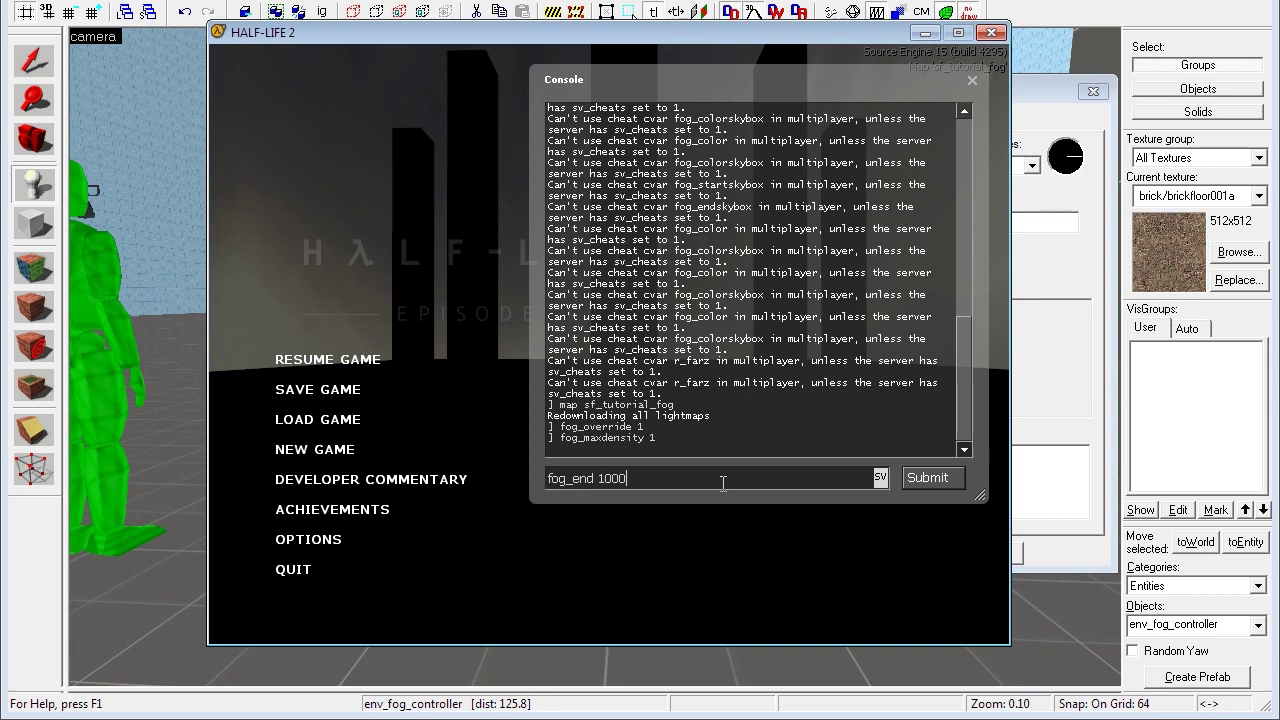
key("Return")
Step: Close the console, walk forward to preview the fog, then reopen the console
key("Escape")
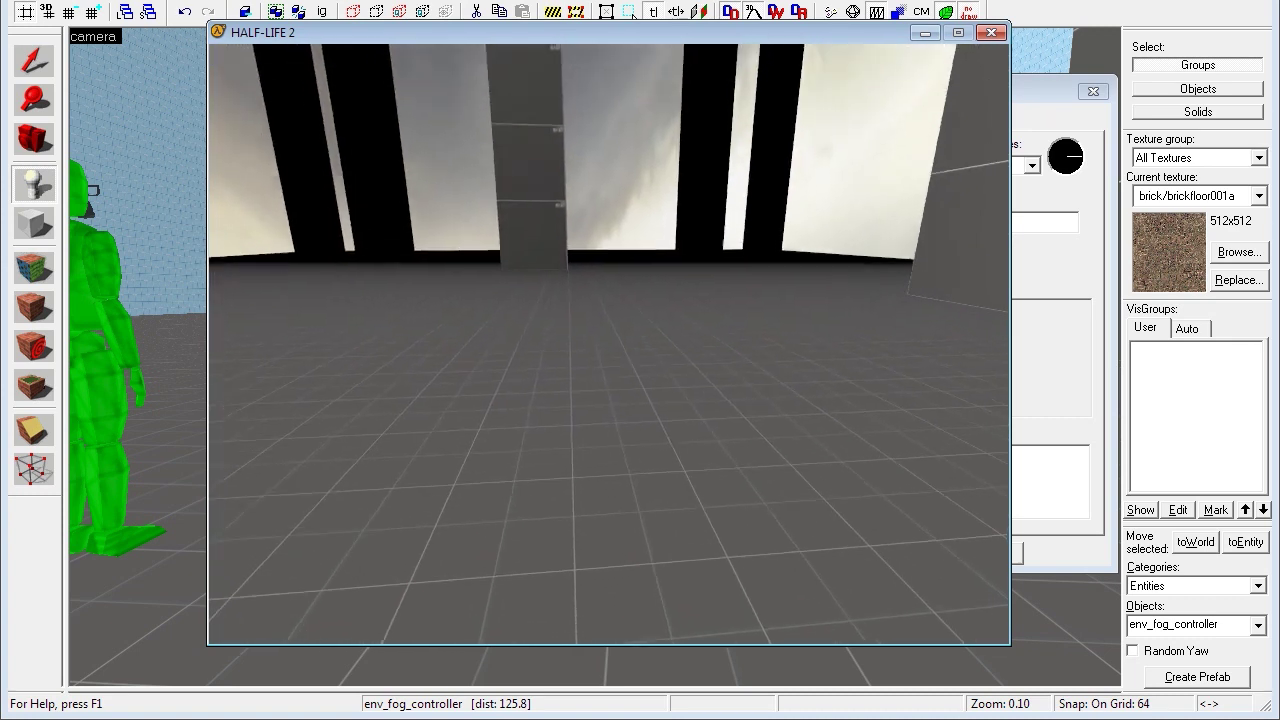
key("w")
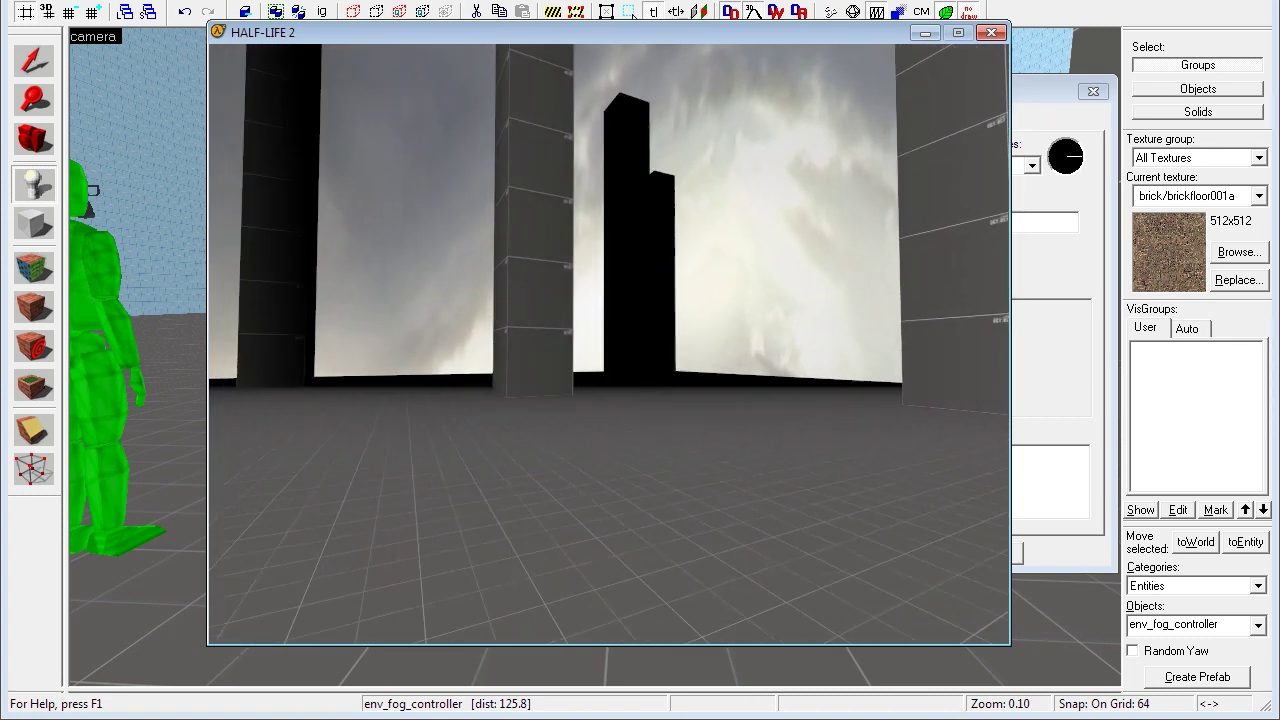
key("grave")
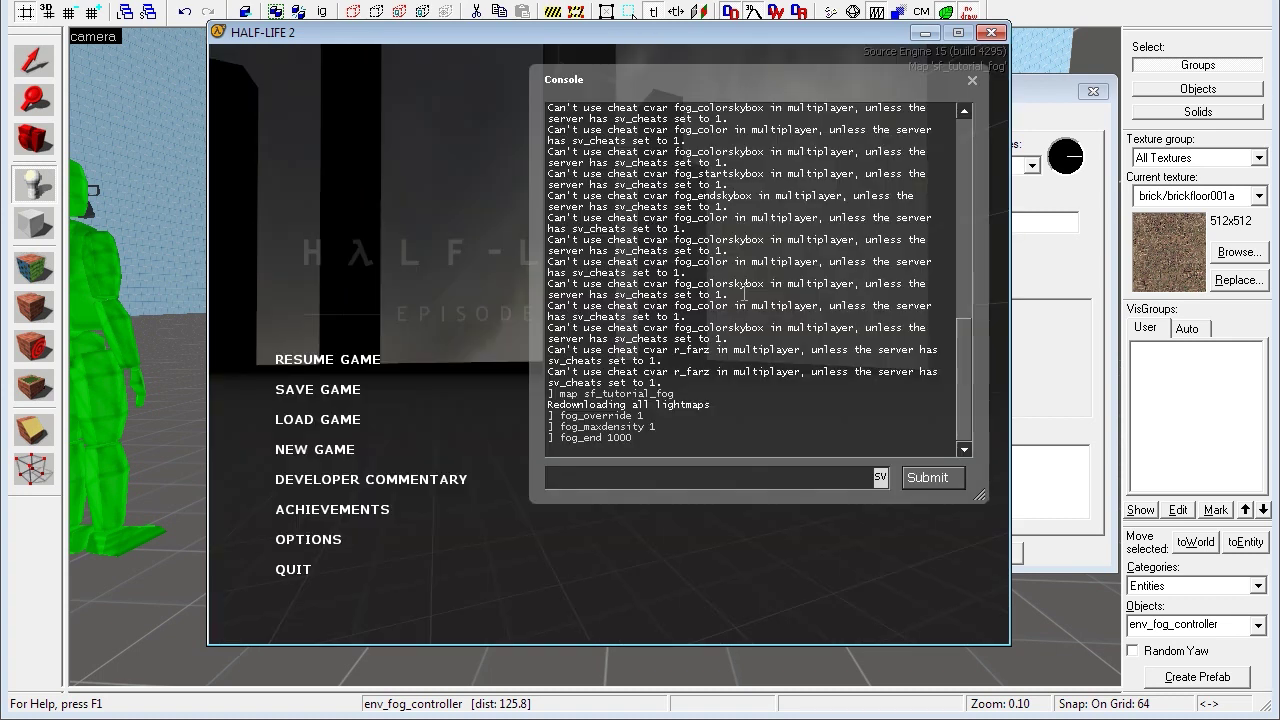
Step: Copy the Primary Fog Color value 113 240 234 and start typing fog_color in the game console
left_click_drag(837, 37, 691, 32)
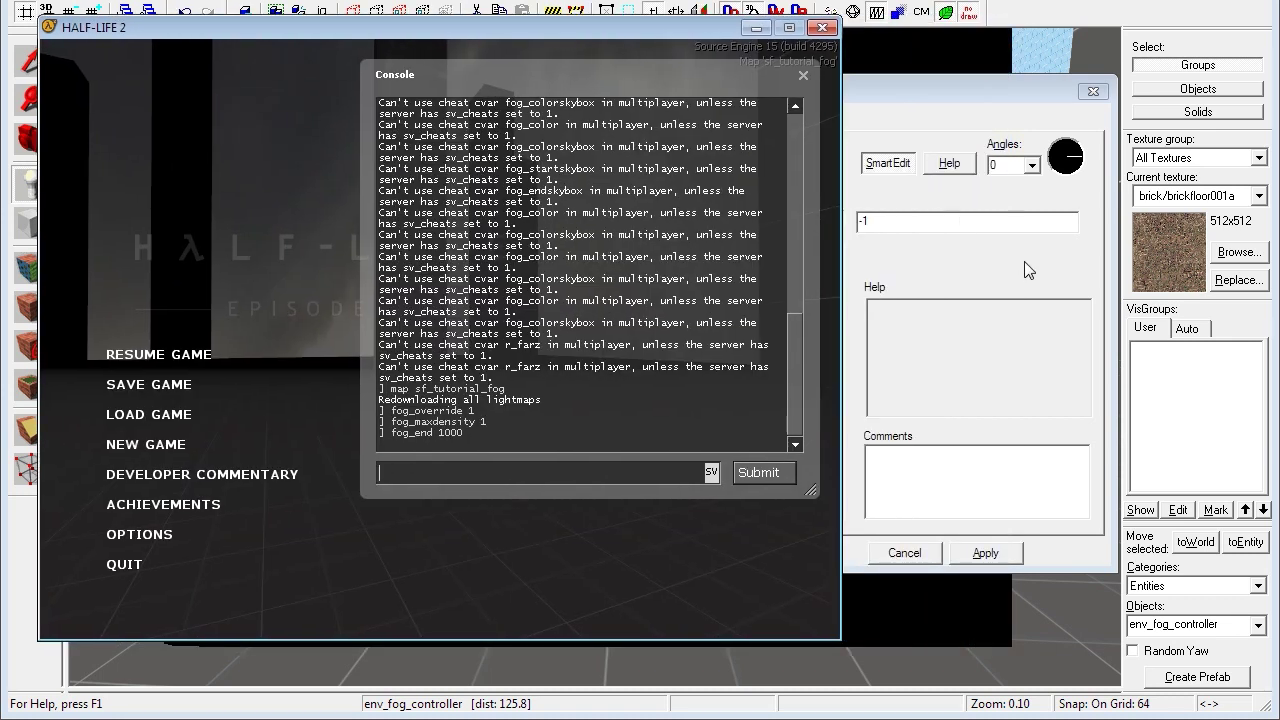
left_click(1024, 261)
left_click(731, 338)
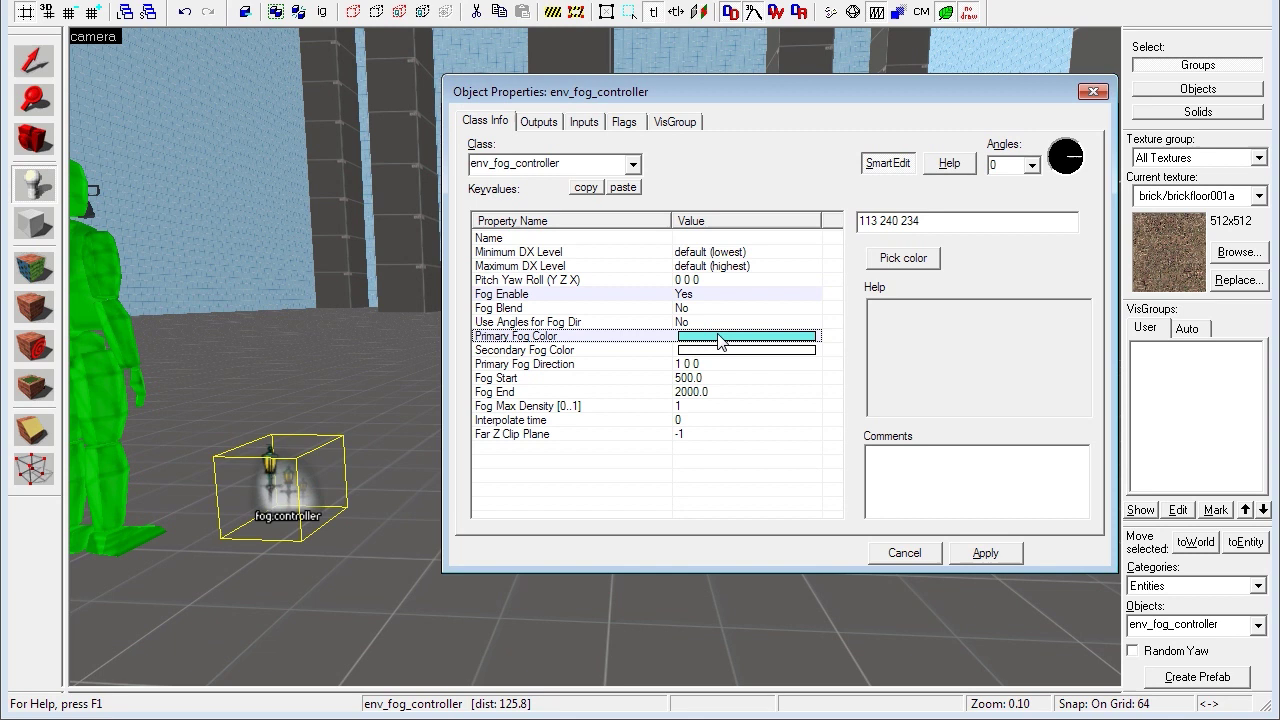
left_click_drag(958, 218, 852, 220)
right_click(872, 222)
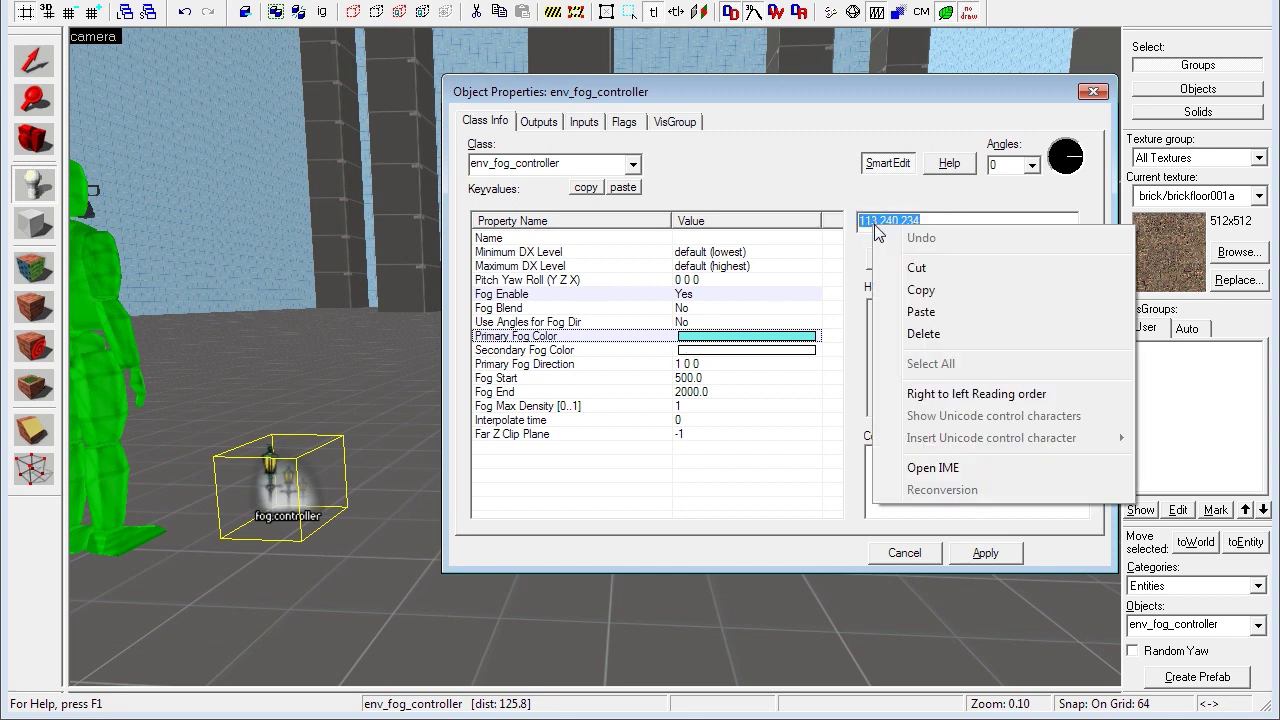
left_click(940, 292)
key("alt+Tab")
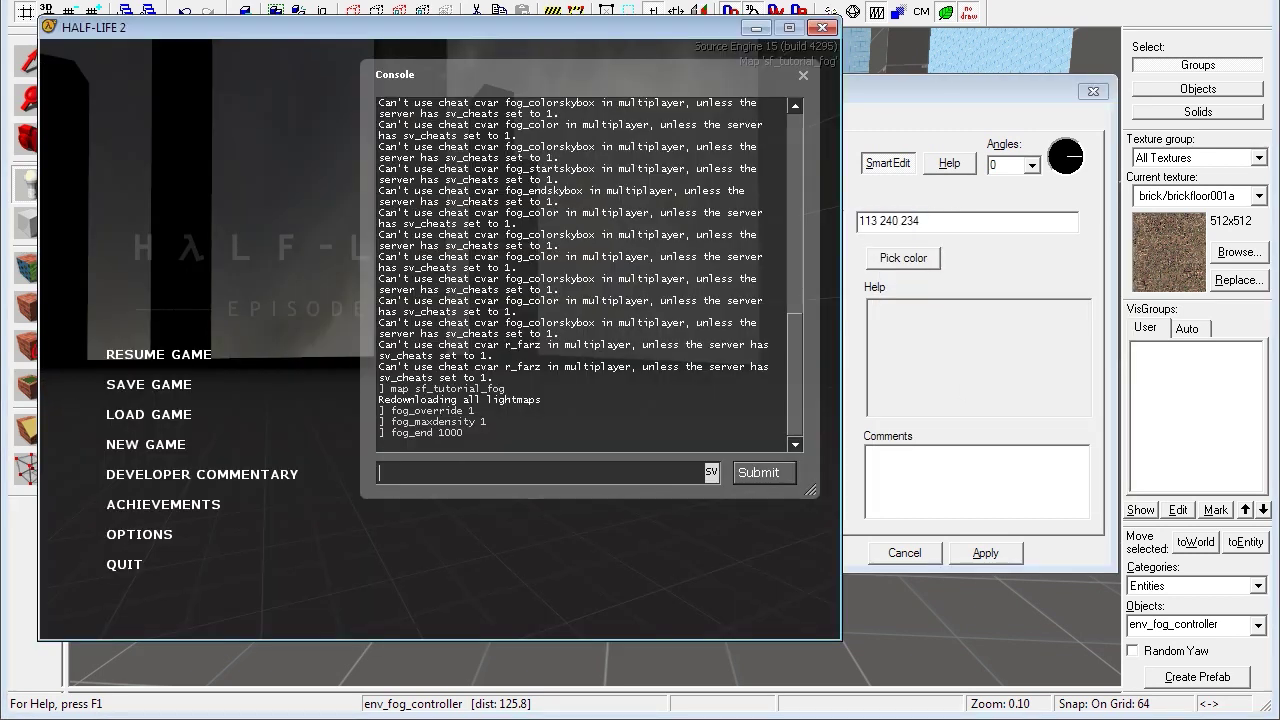
type("fog_color")
Step: Paste the colour to enter fog_color 113 240 234 and view the turquoise fog
right_click(553, 482)
left_click(585, 537)
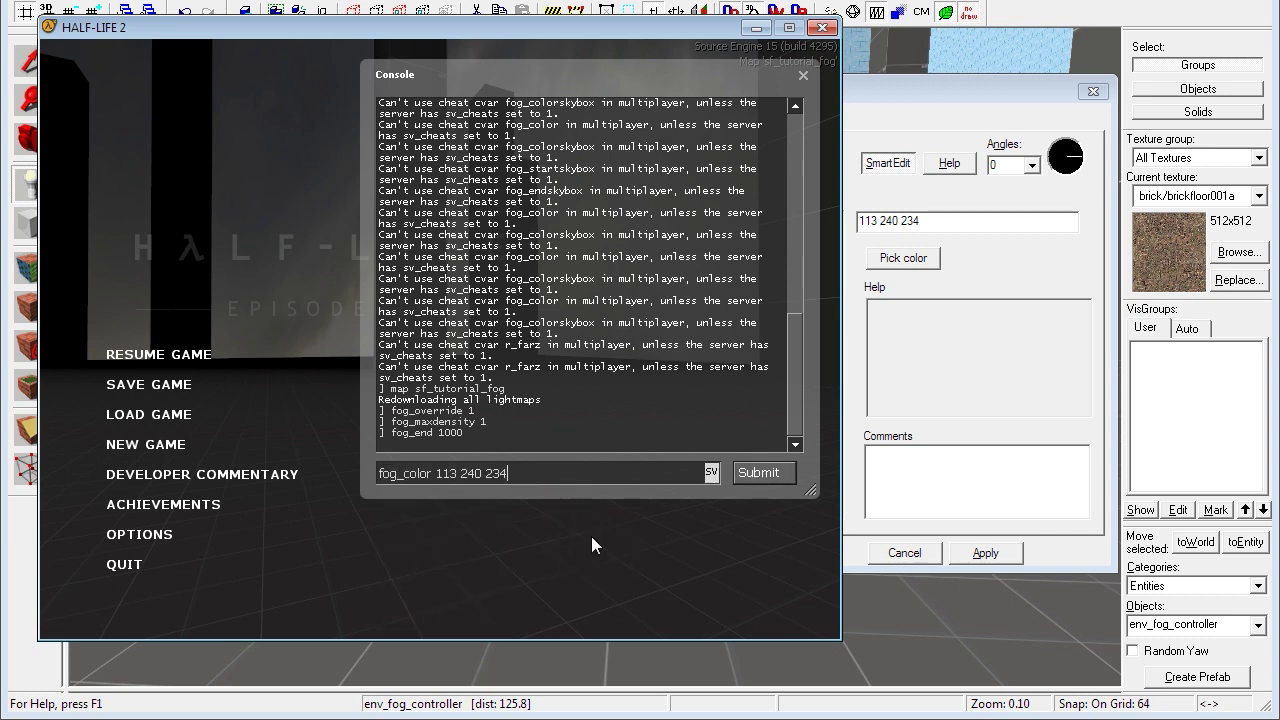
key("Return")
key("Escape")
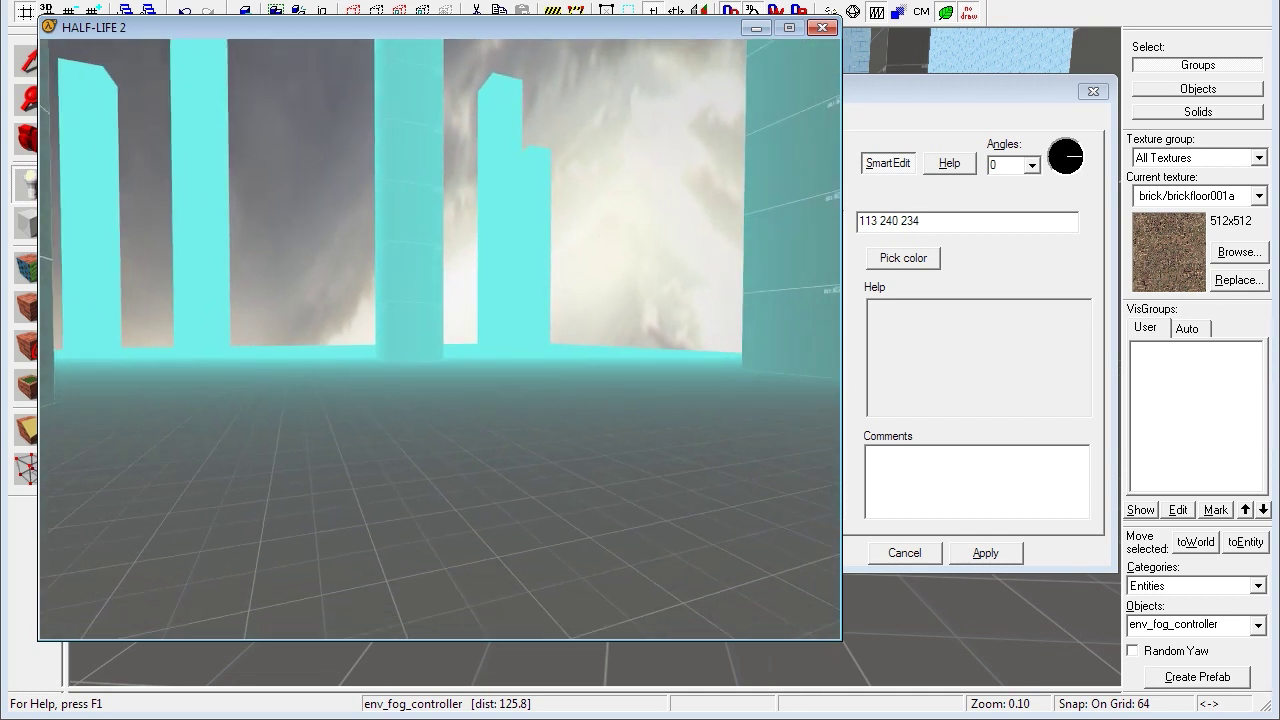
Step: Enter fog_start 100 in the console and preview the fog in the map
key("grave")
type("fog_")
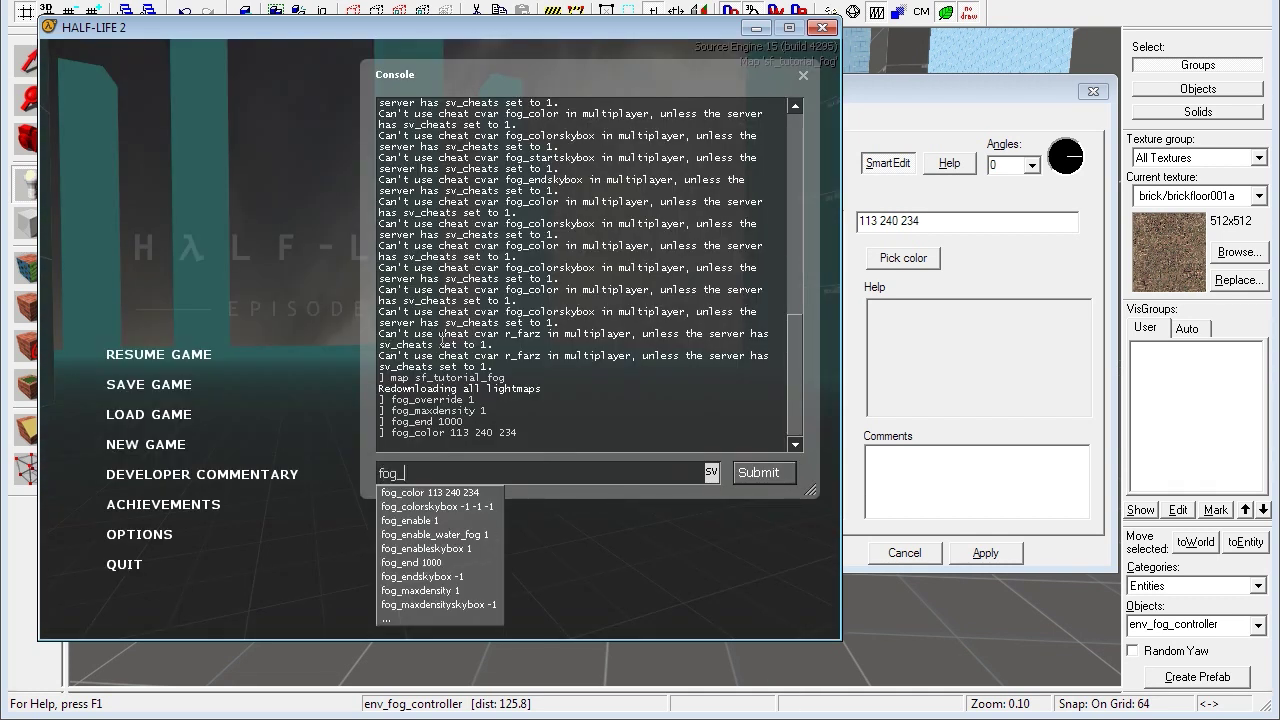
type("star")
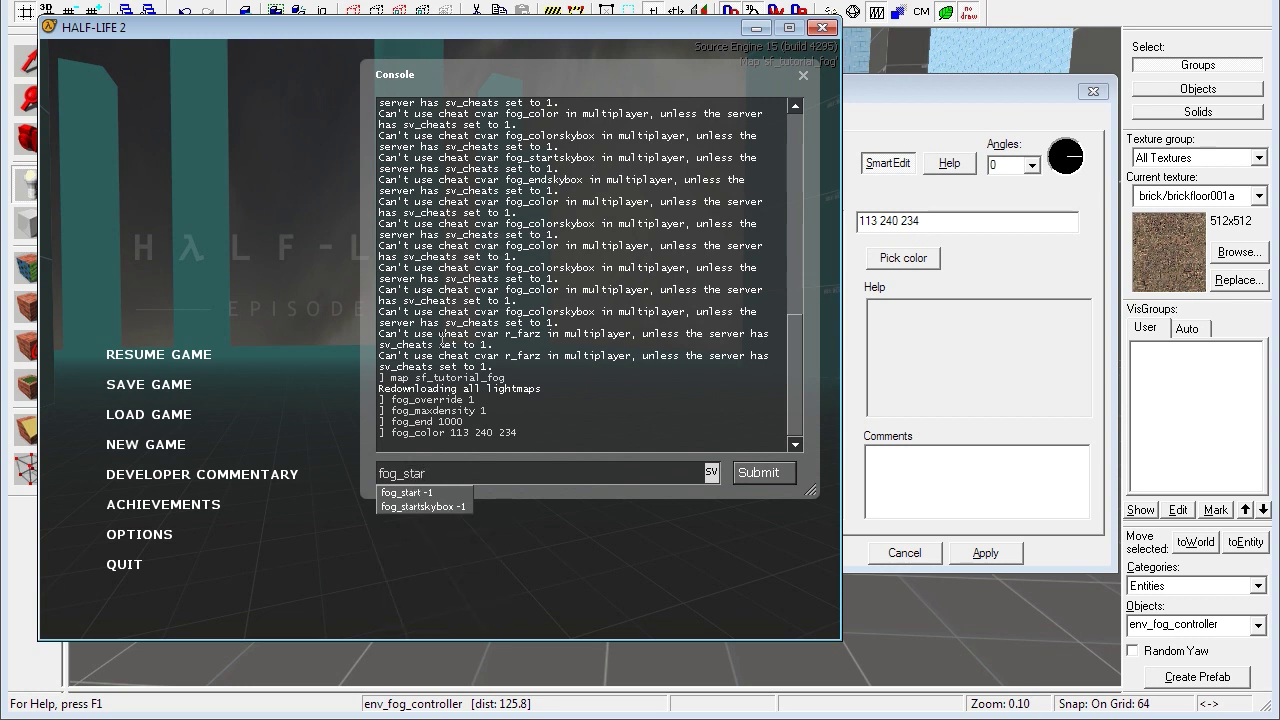
type("t 100")
key("Return")
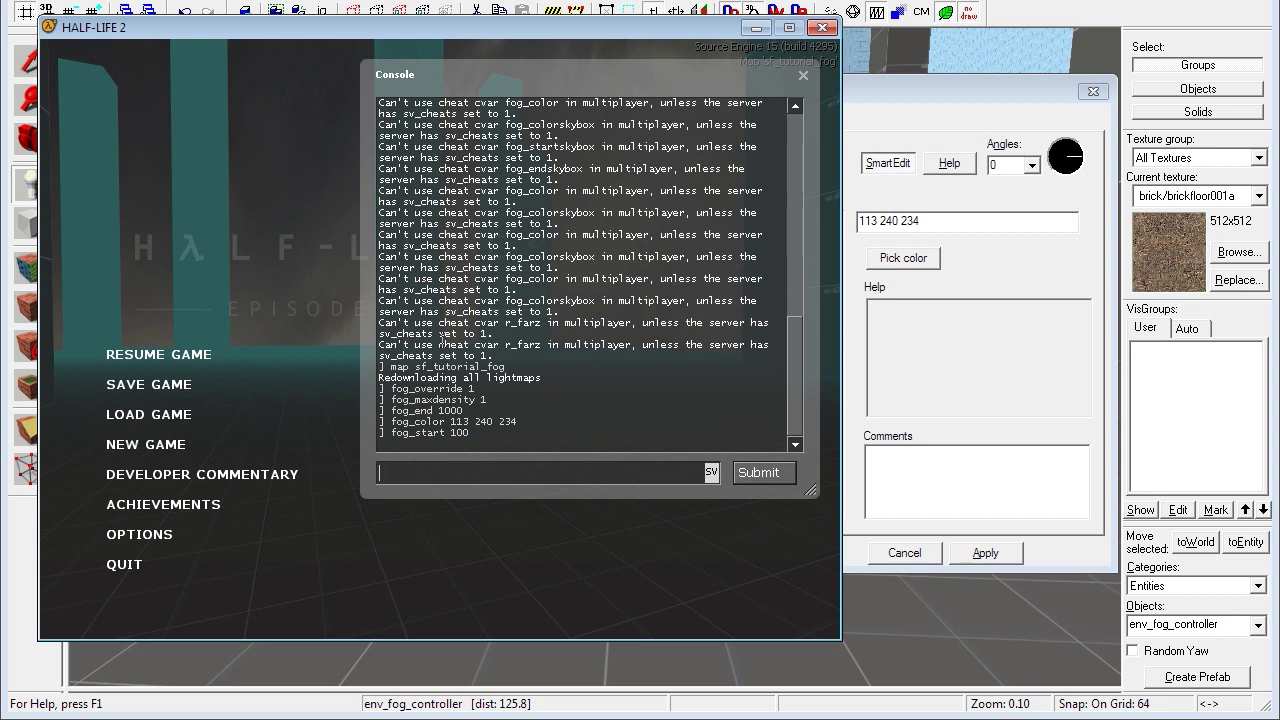
key("Up")
key("Escape")
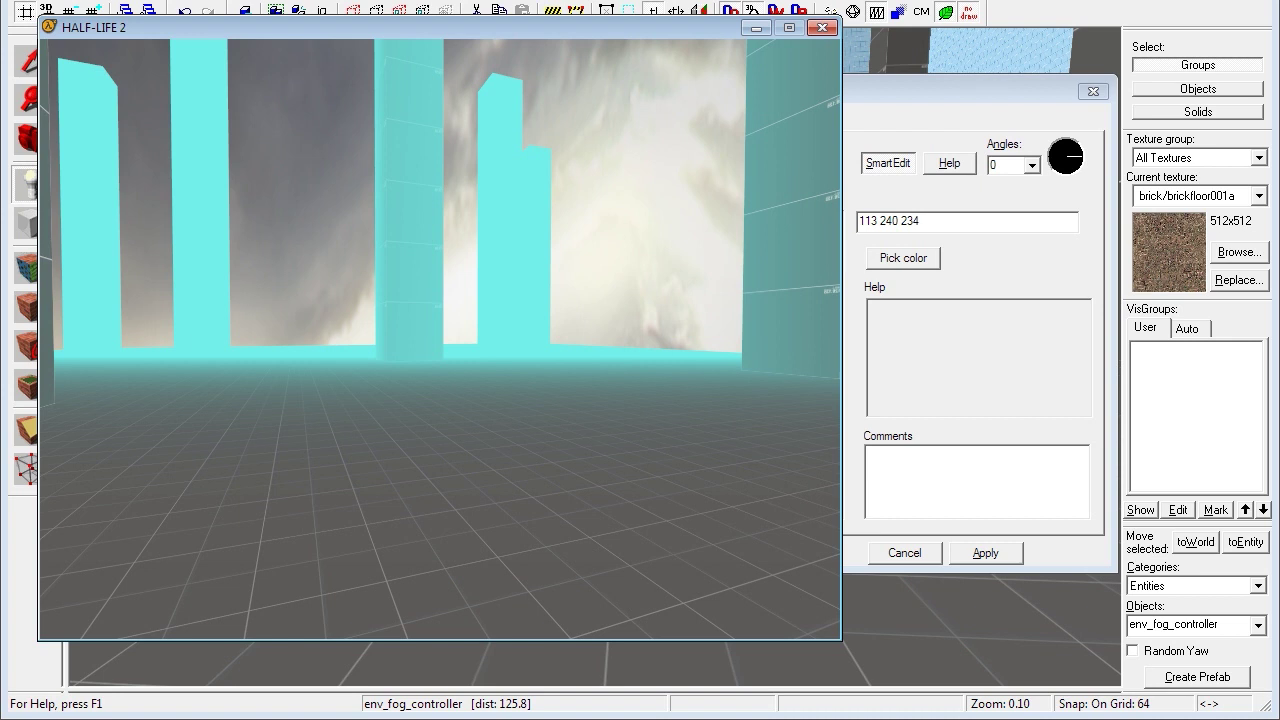
key("Escape")
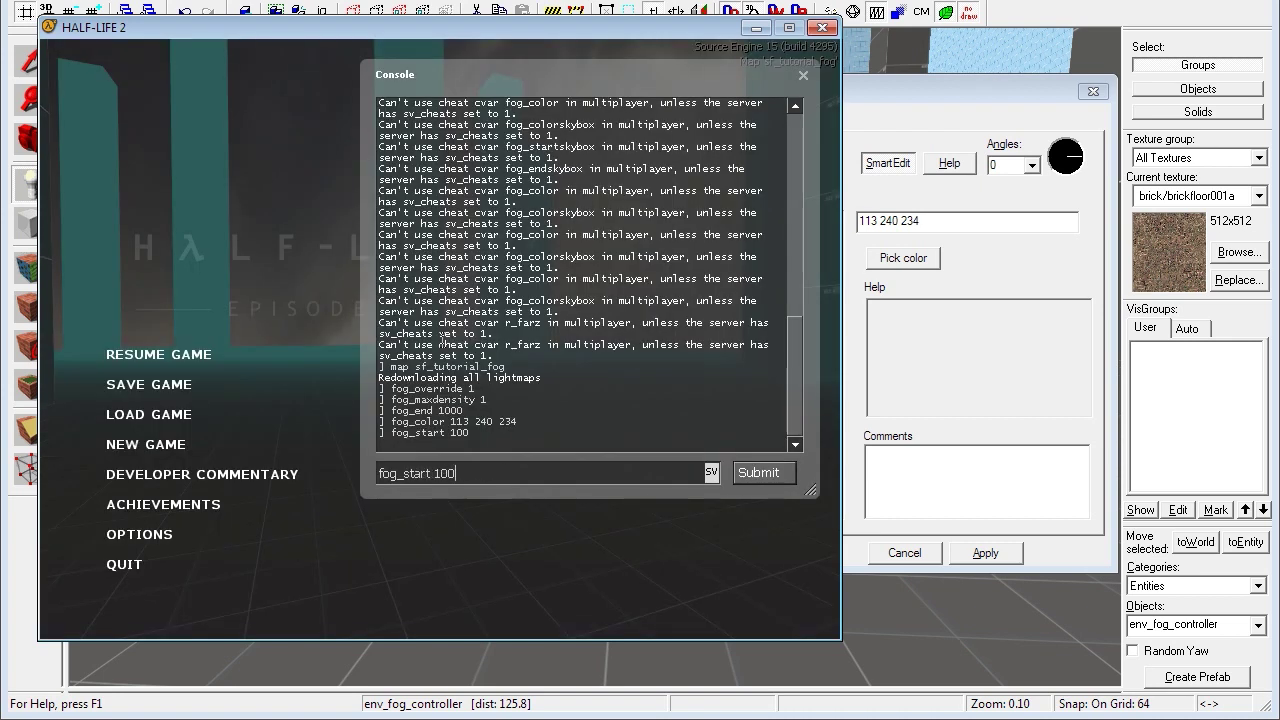
Step: Enter fog_end 10000 and fog_maxdensity 0.5 in the console
key("Down")
key("Down")
key("Down")
key("Down")
key("Down")
key("Down")
key("Down")
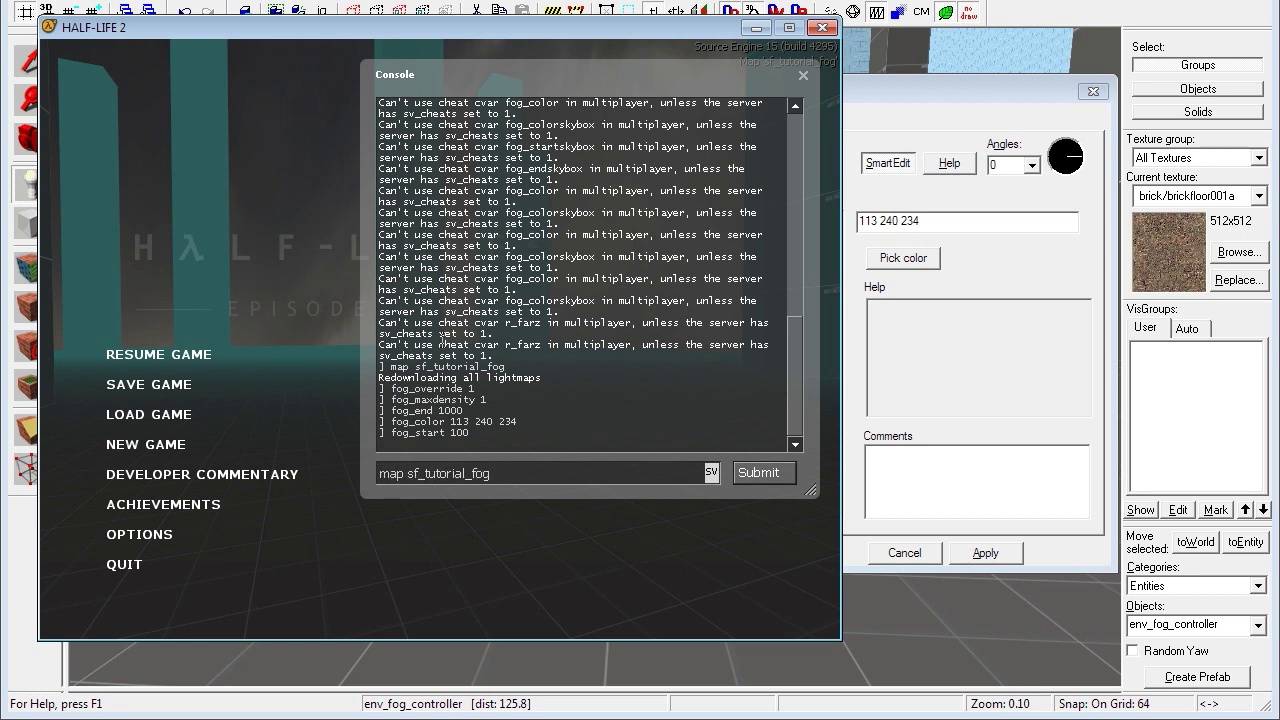
type("fog_end ")
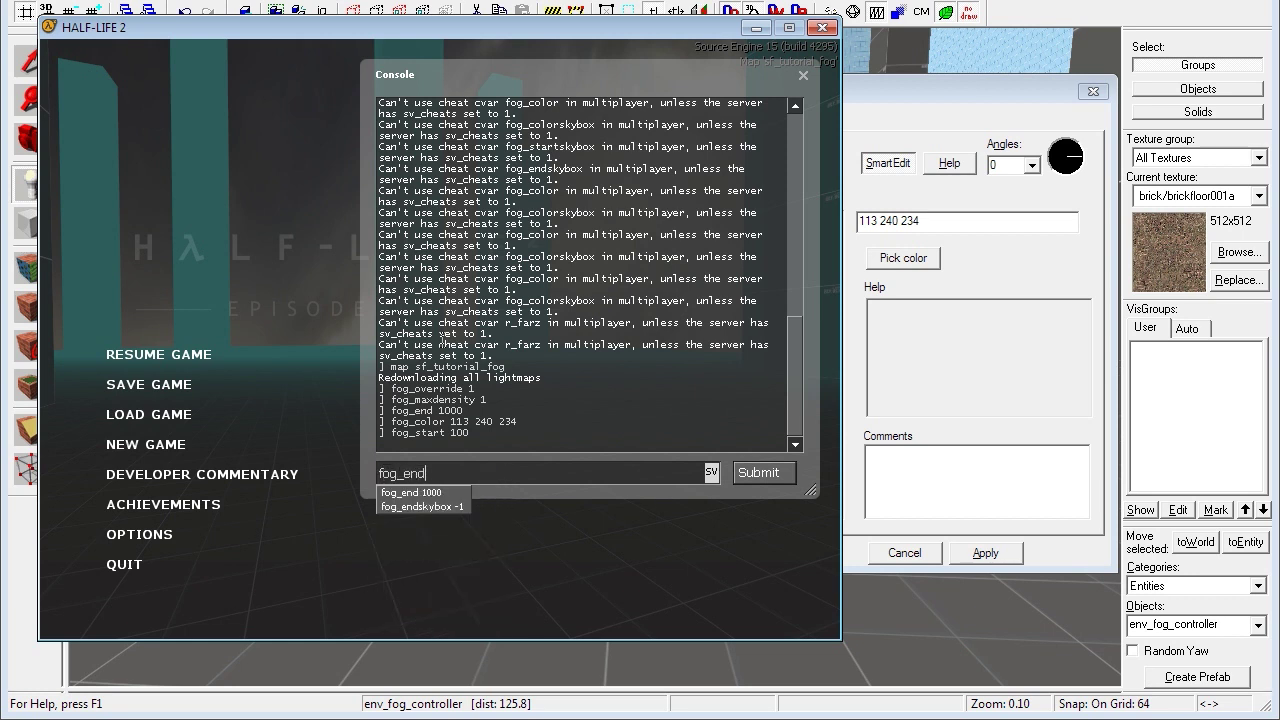
type("10000")
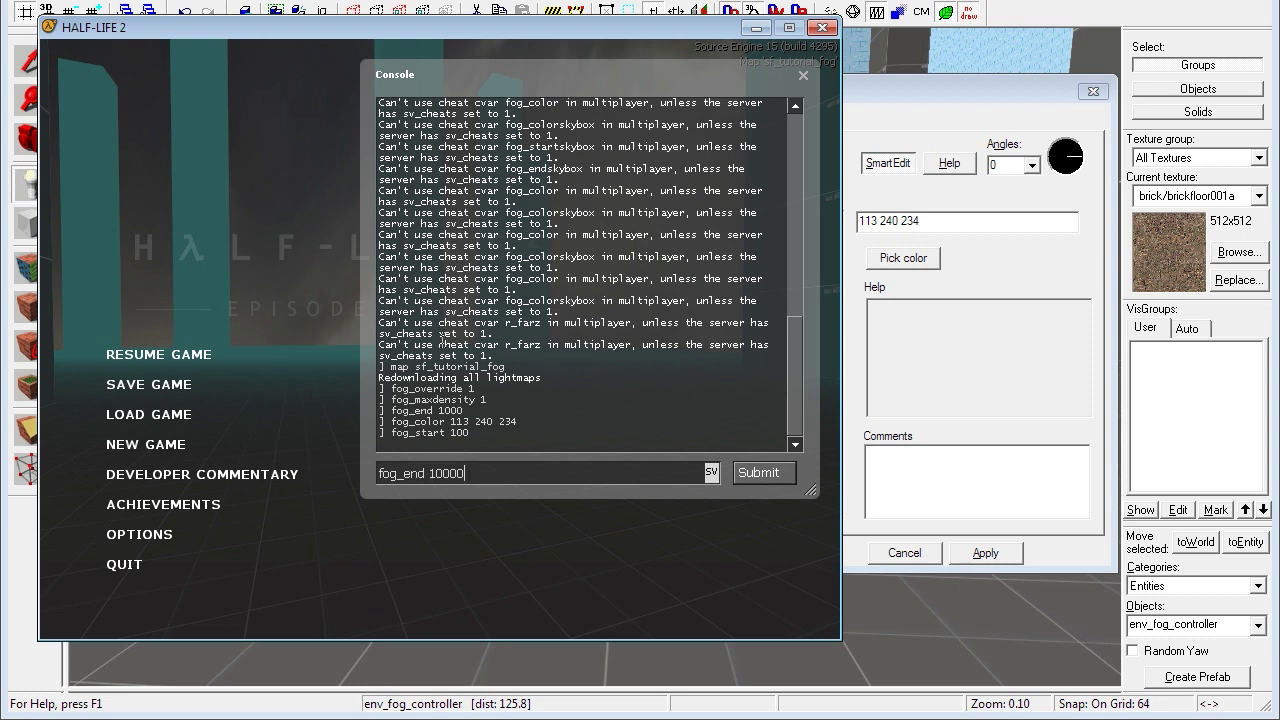
key("Return")
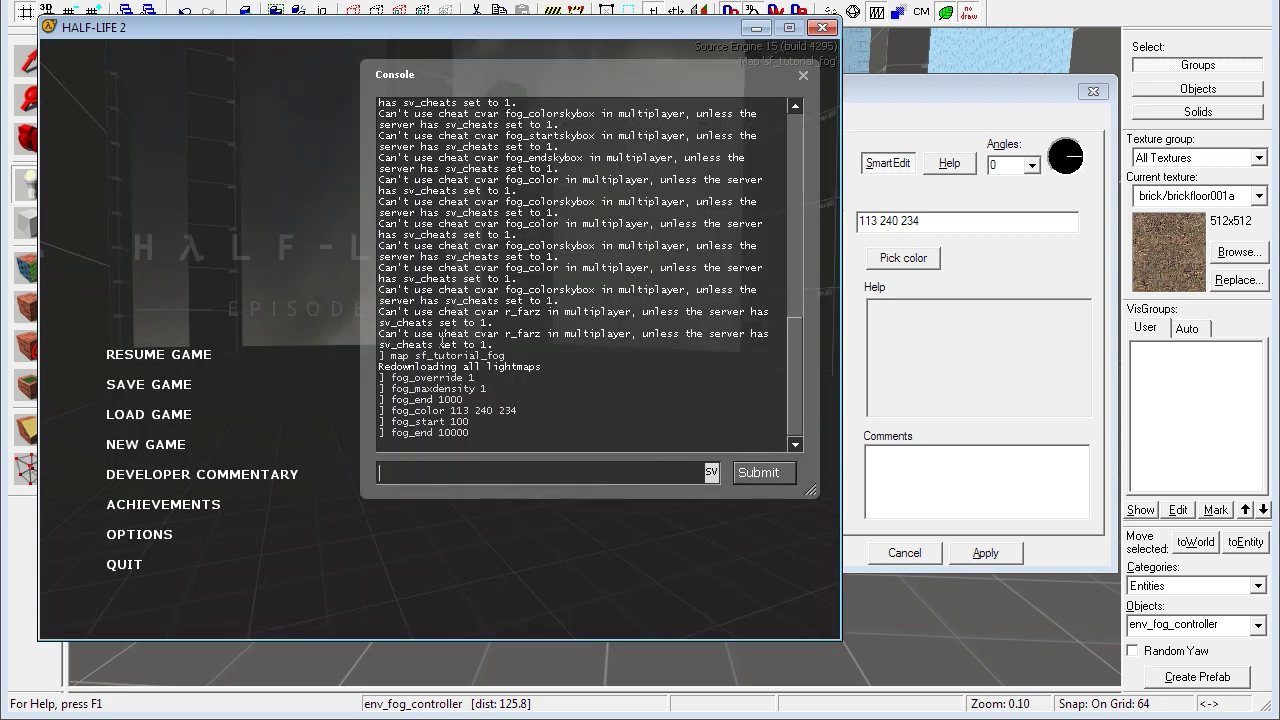
type("fog_maxdensity ")
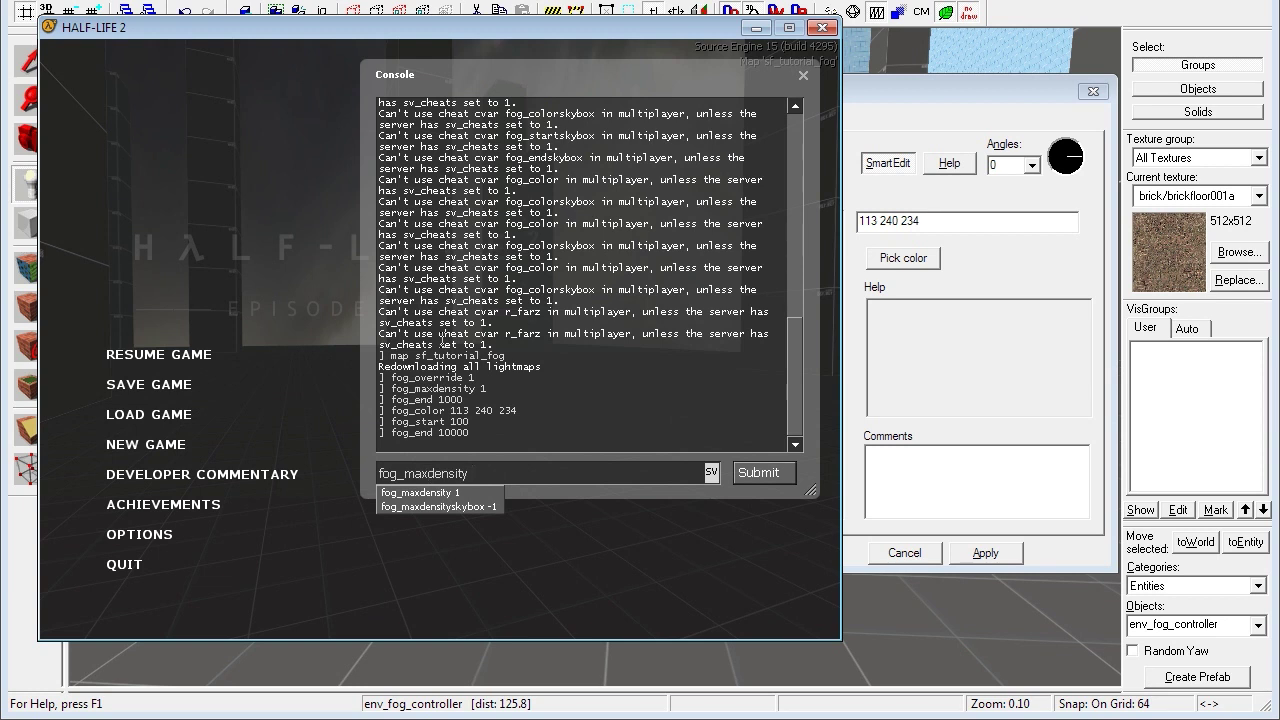
type("0.5")
key("Return")
Step: Close the console to preview the thinner fog, then reopen it
key("Escape")
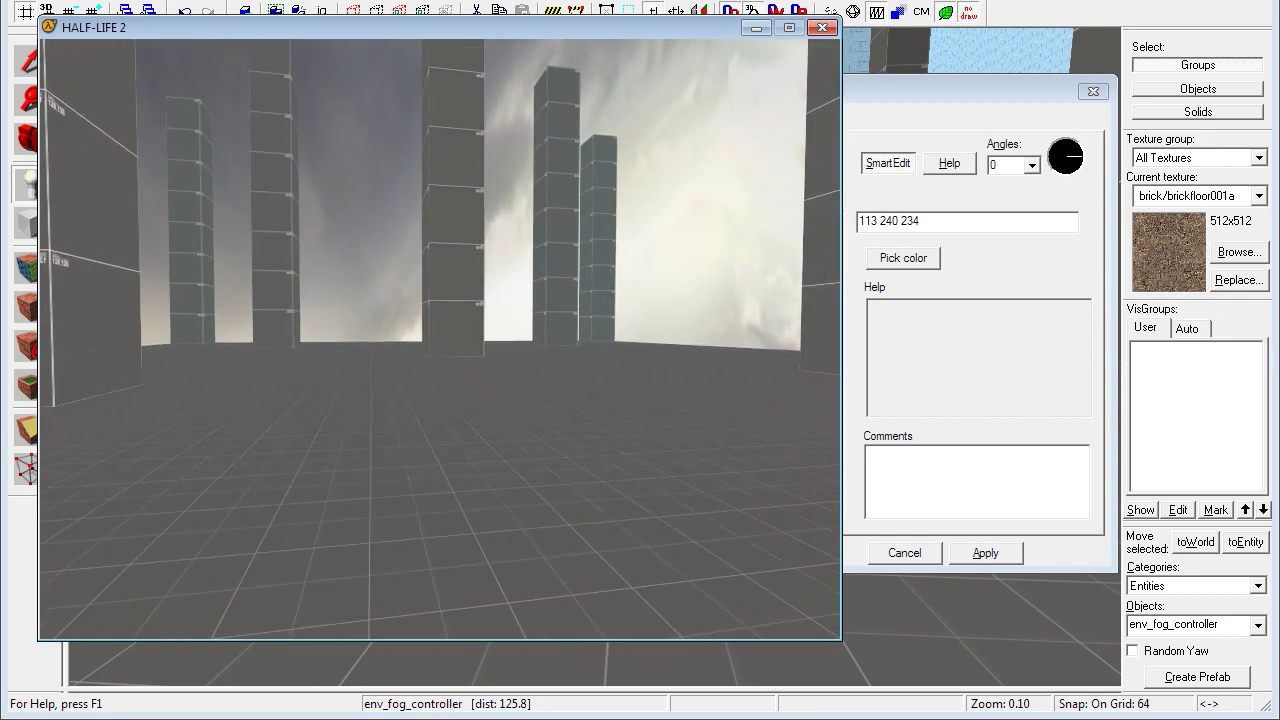
key("grave")
key("grave")
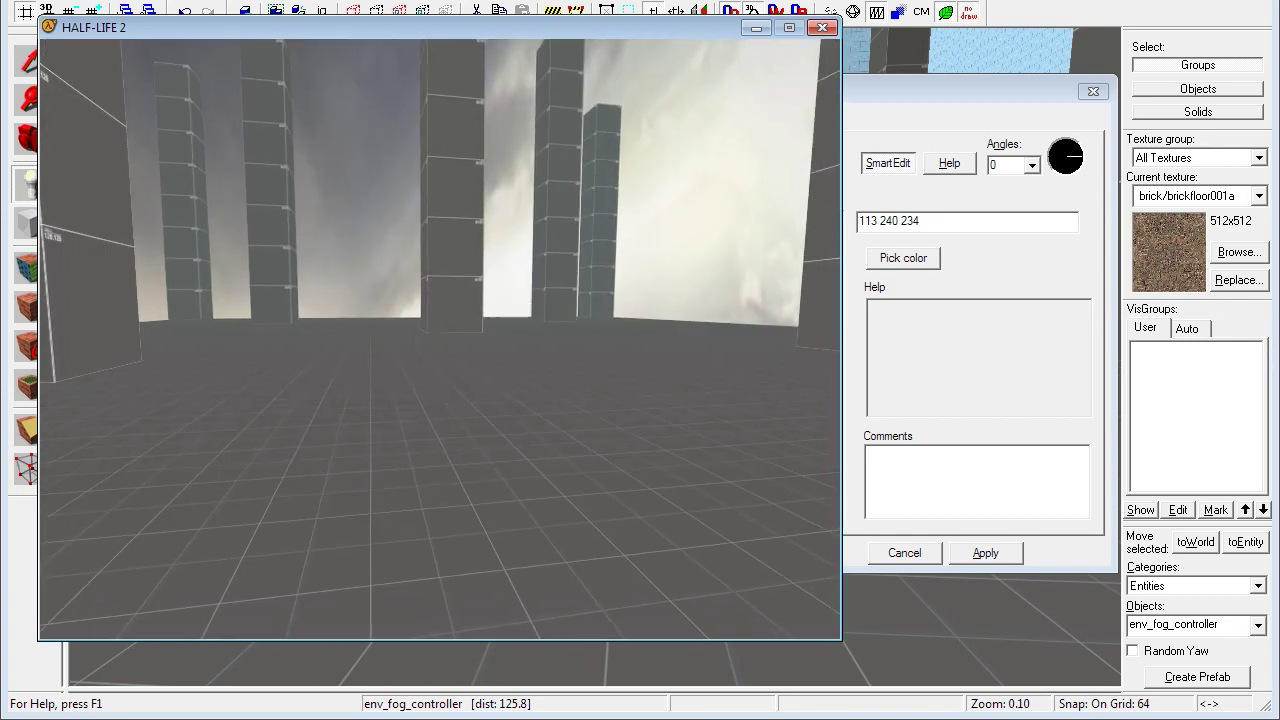
key("grave")
Step: Highlight the latest fog commands in the game console log
left_click_drag(510, 434, 384, 370)
left_click(478, 366)
left_click_drag(520, 434, 388, 432)
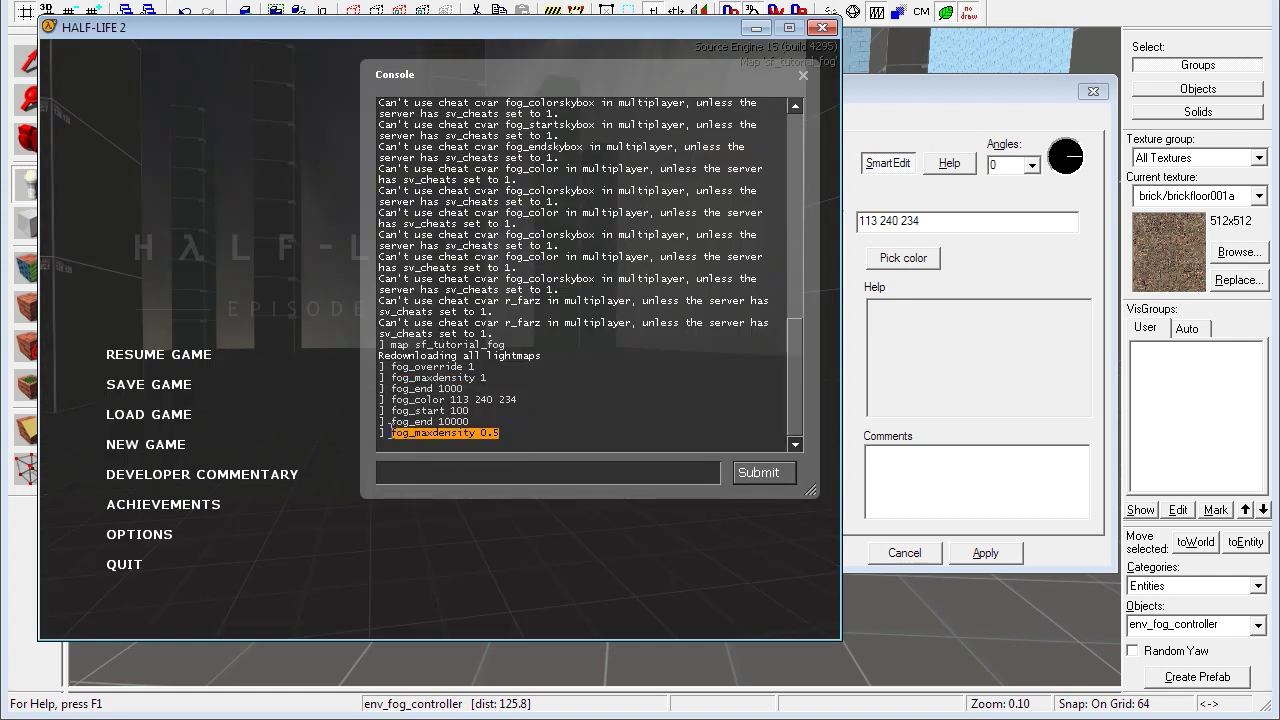
left_click(548, 432)
Step: Set the fog controller's Fog Max Density to 0.5
left_click(895, 404)
left_click(690, 406)
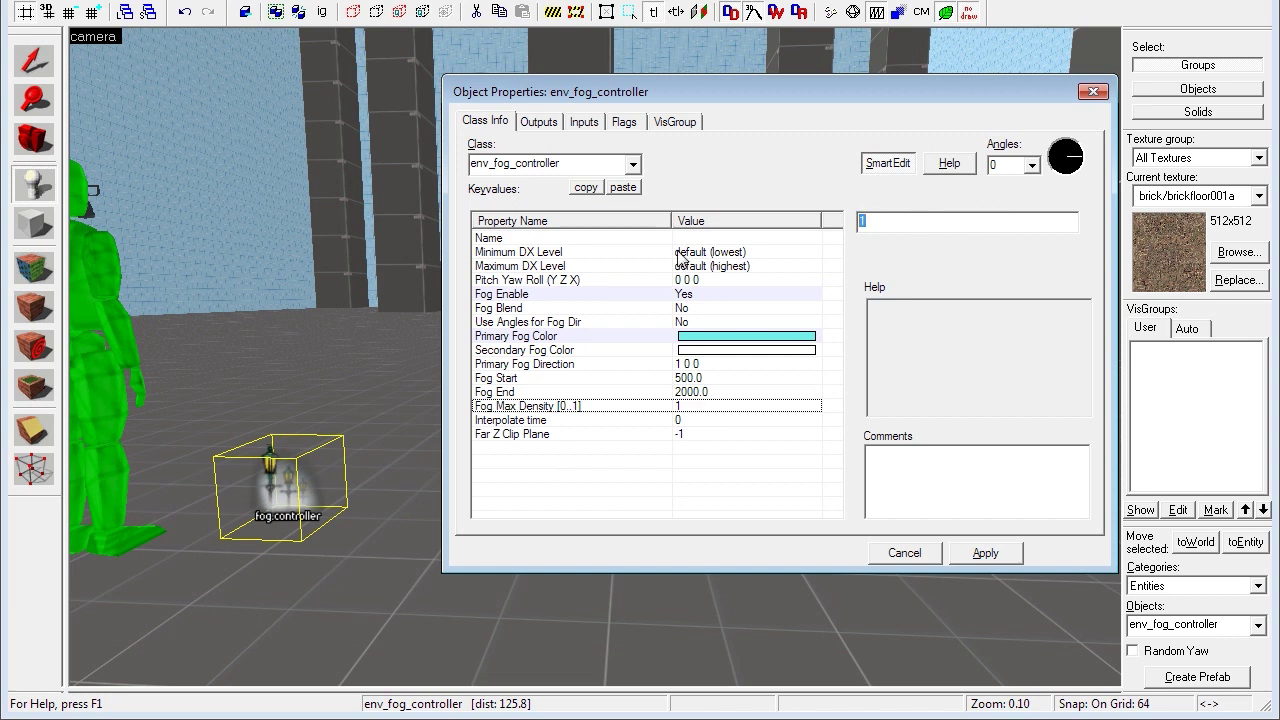
type(".5")
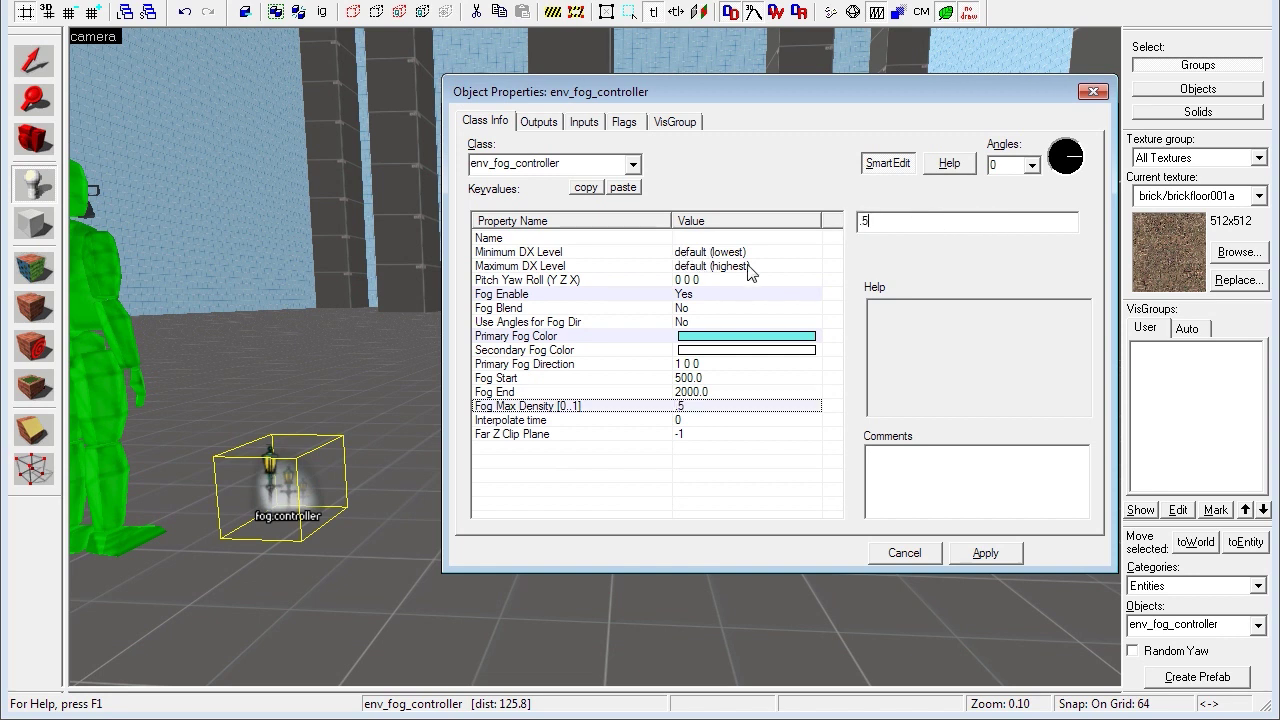
key("Home")
type("0")
Step: Check the fog_end line in the game, then set Fog End to 10000
key("alt+Tab")
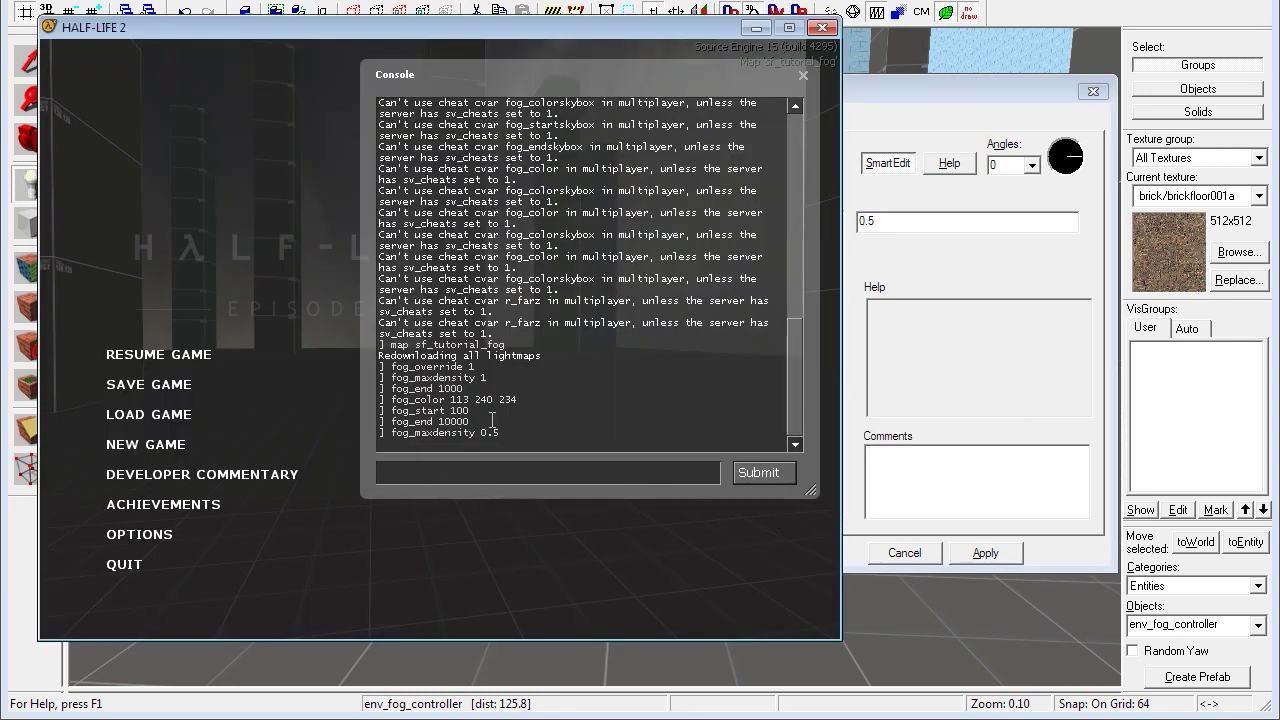
left_click_drag(490, 424, 380, 421)
left_click(474, 422)
left_click(1036, 312)
left_click(620, 391)
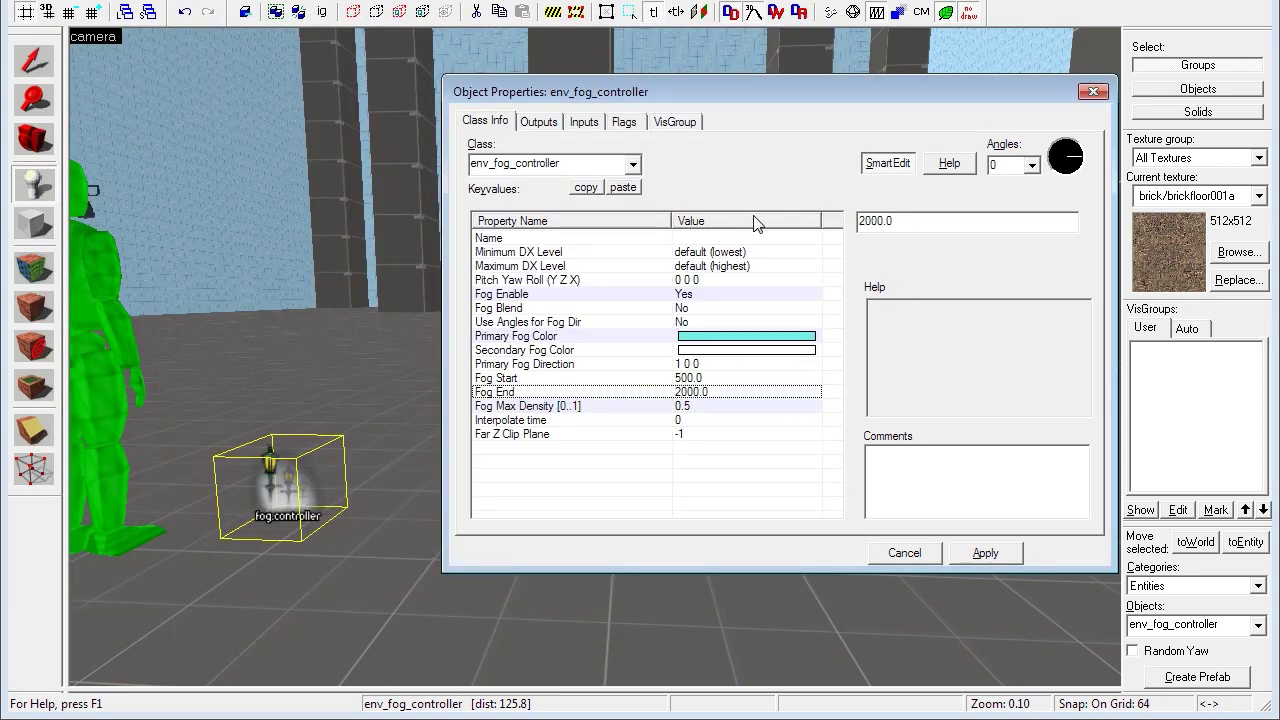
left_click_drag(935, 218, 841, 228)
type("10000")
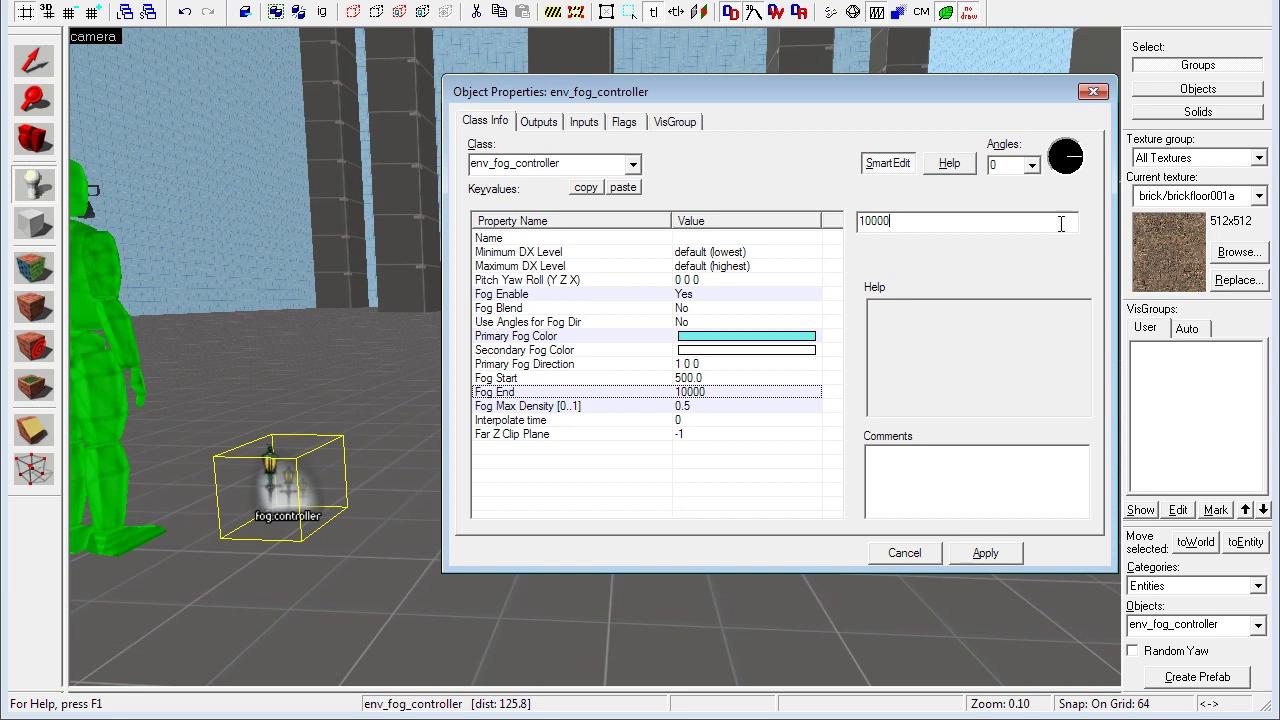
Step: Set Fog Start to 100
left_click(742, 378)
left_click_drag(866, 221, 921, 222)
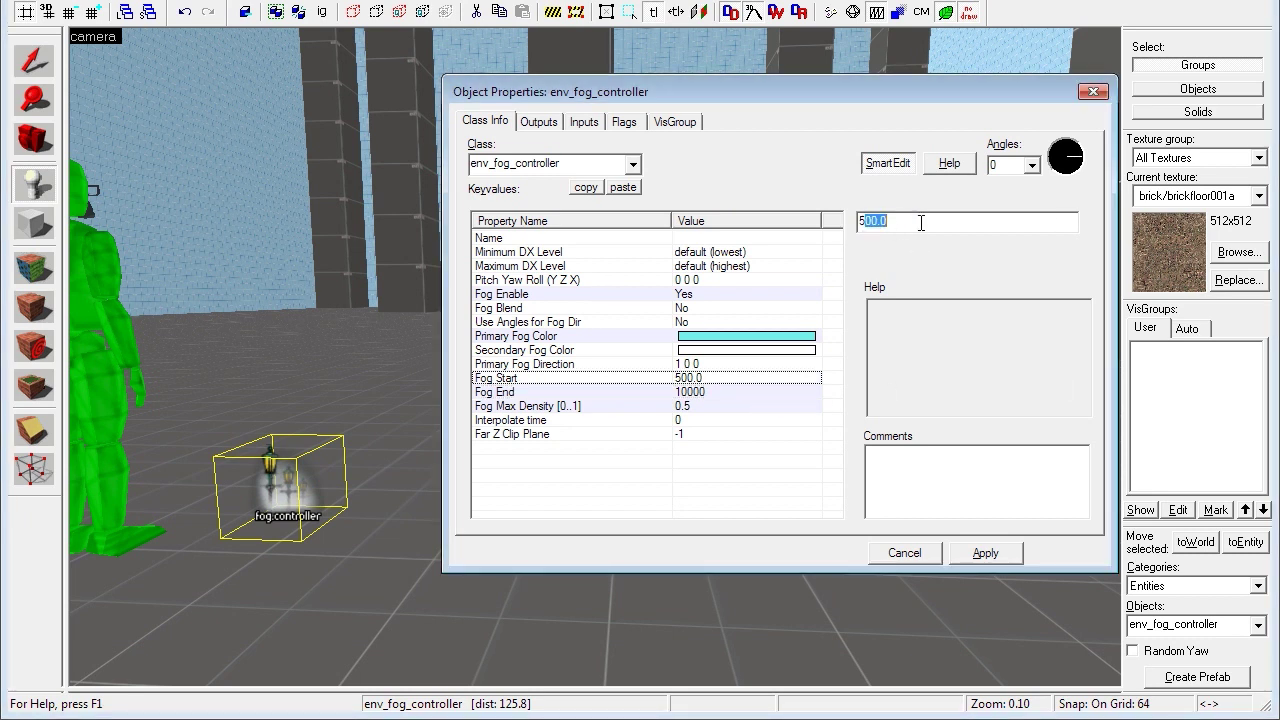
type("00")
key("BackSpace")
key("BackSpace")
key("BackSpace")
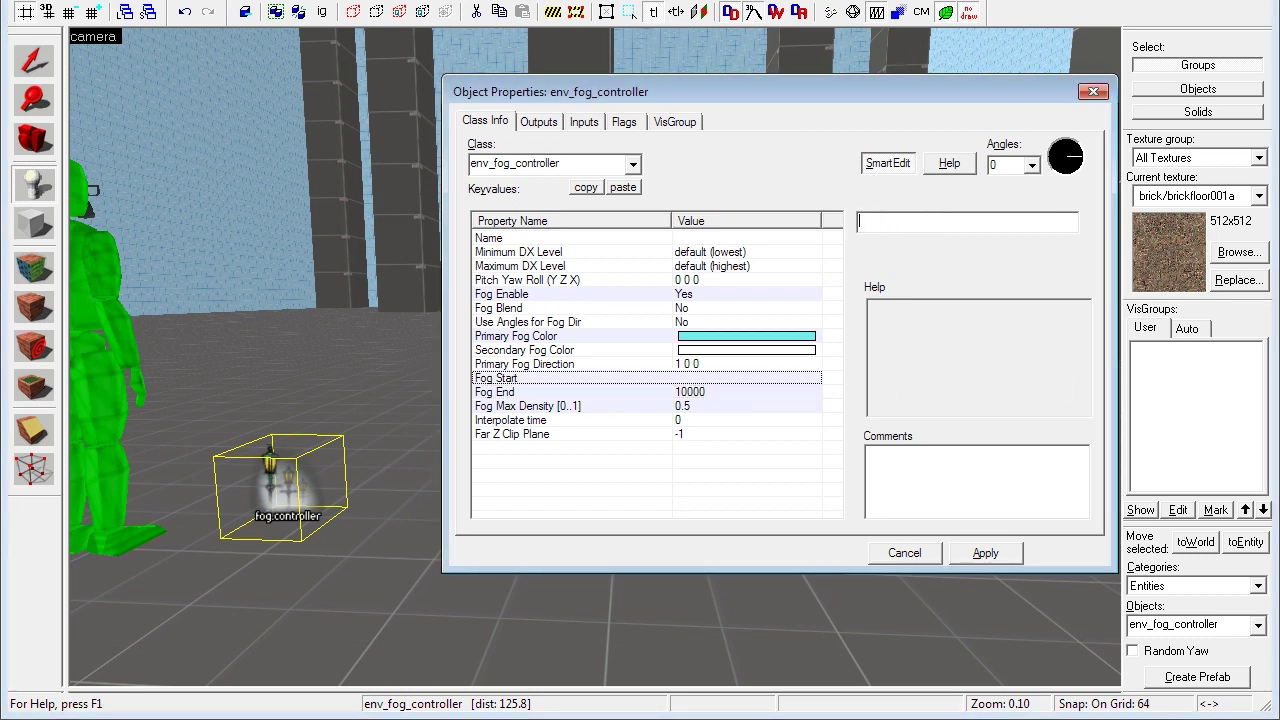
type("1000")
key("BackSpace")
Step: Review the colour, direction, enable, start, end and density values, then apply them
left_click(713, 351)
left_click(707, 366)
left_click(720, 352)
left_click(723, 338)
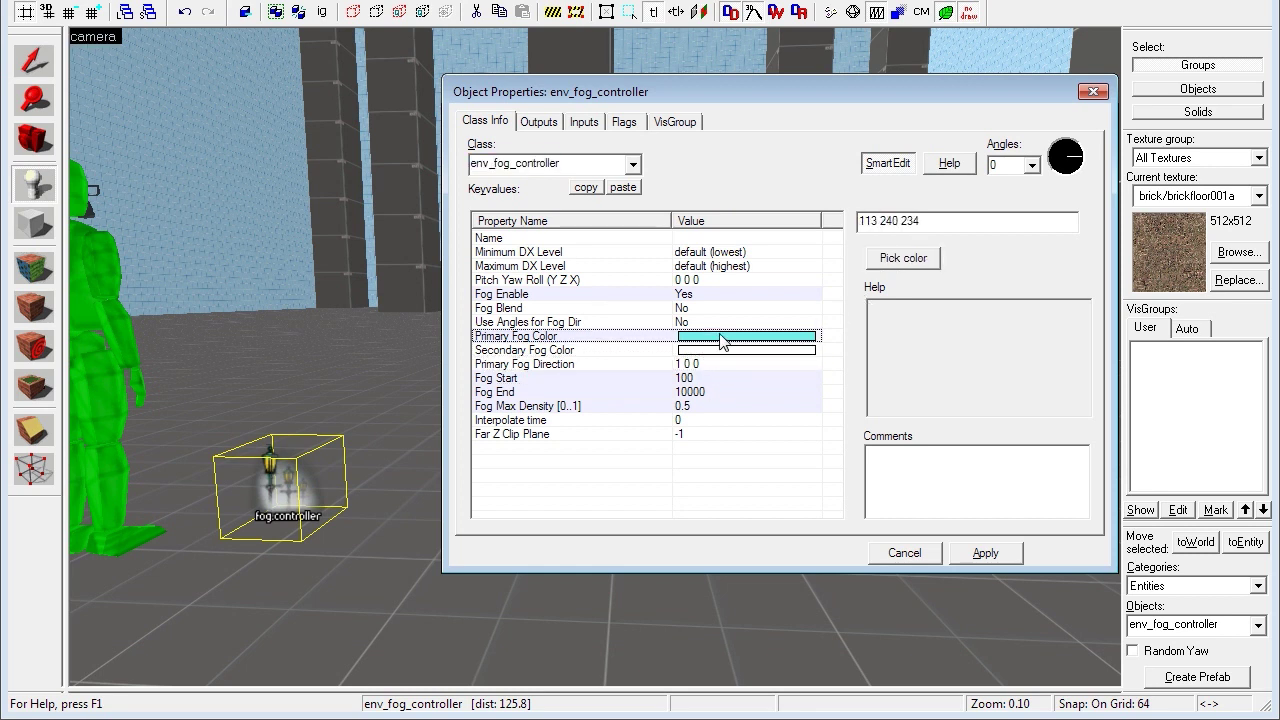
left_click(697, 296)
left_click(703, 337)
left_click(705, 378)
left_click(707, 392)
left_click(707, 408)
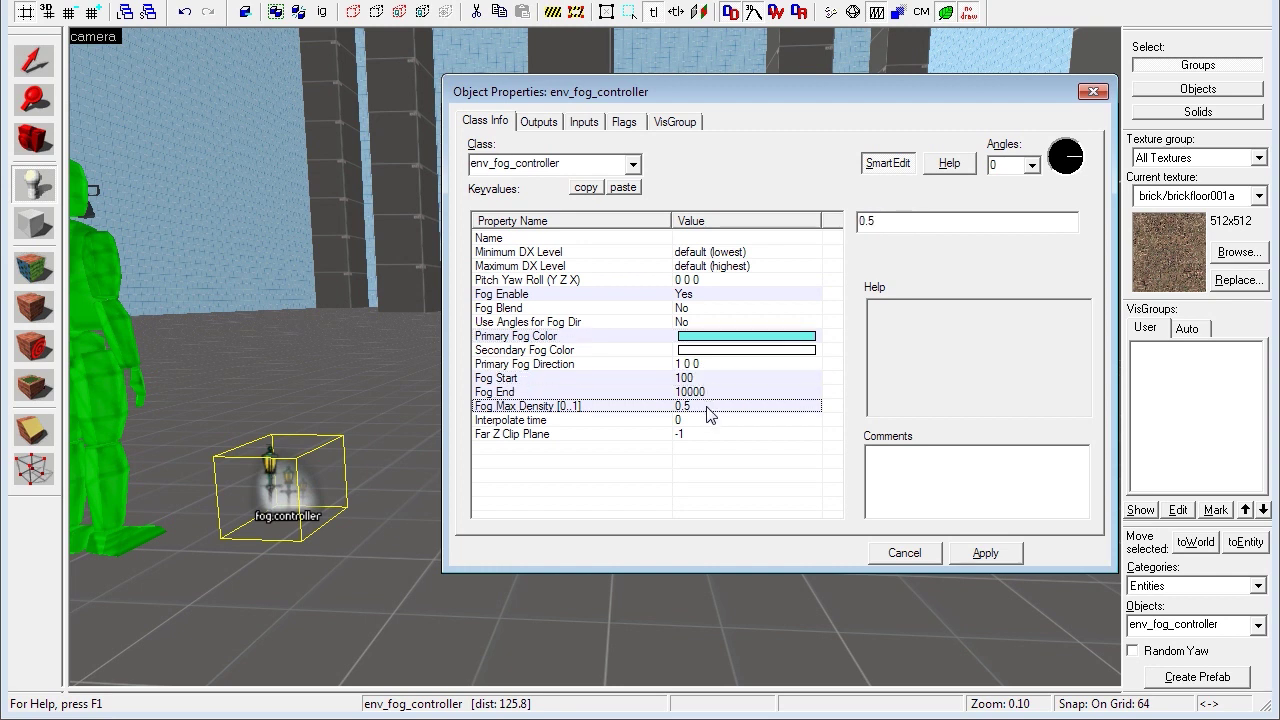
left_click(977, 551)
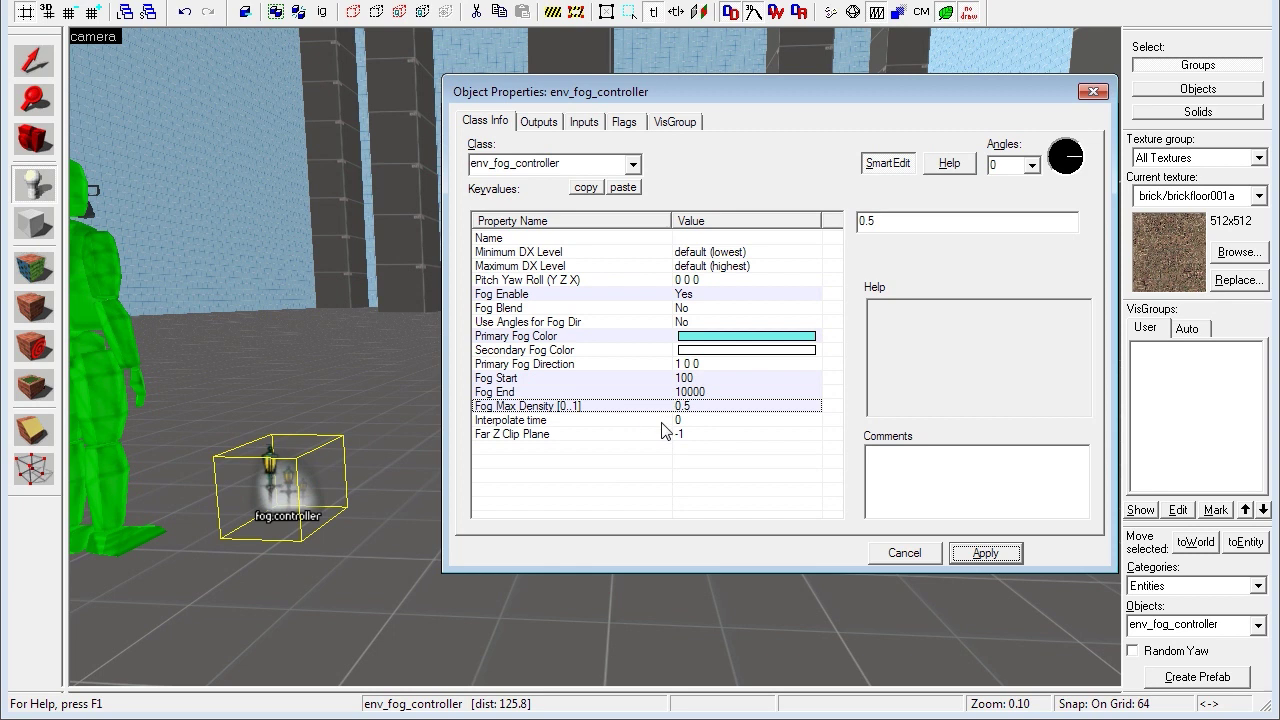
Step: Close the properties, resume Half-Life 2 and walk forward through the fog, then return to Hammer
left_click(1093, 91)
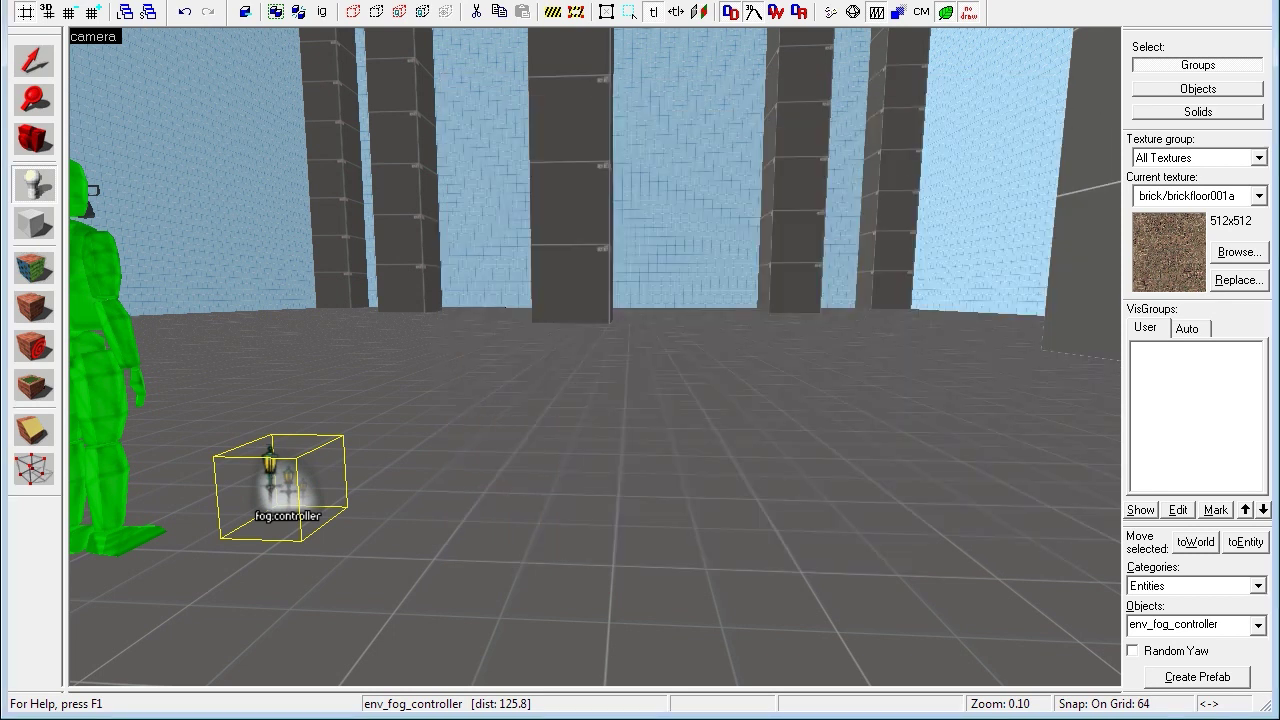
key("alt+Tab")
left_click(100, 358)
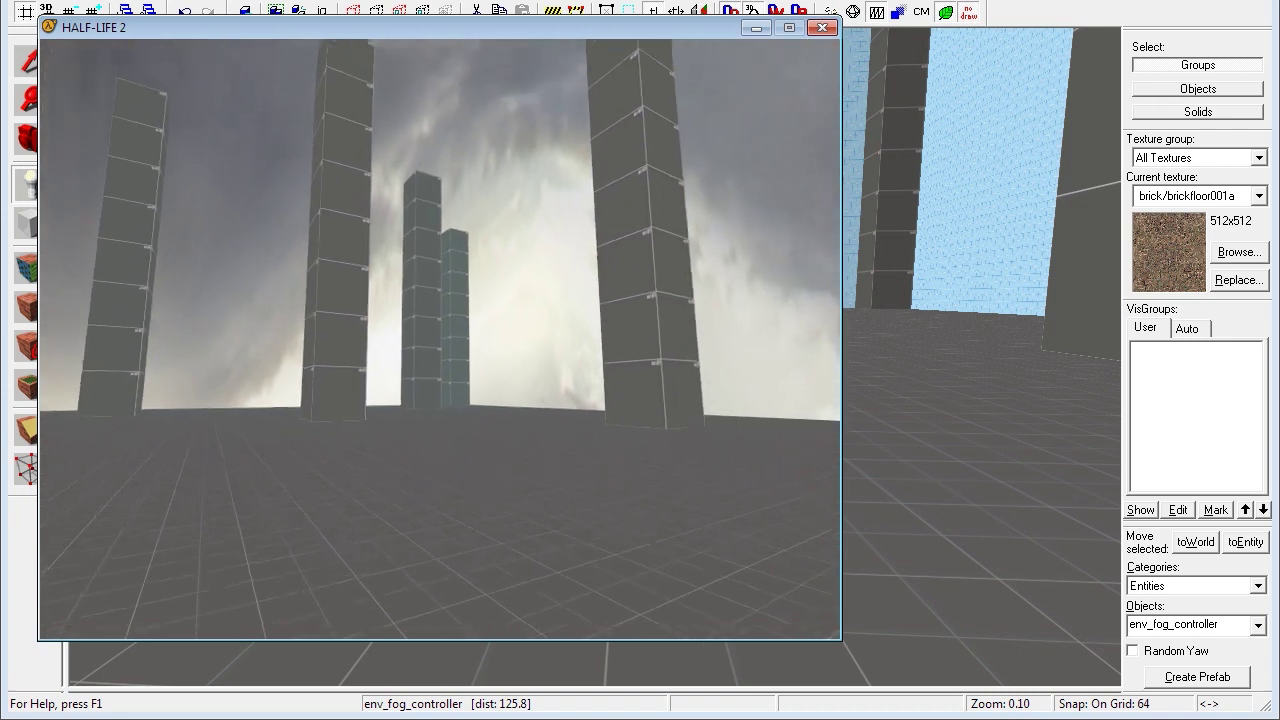
key("w")
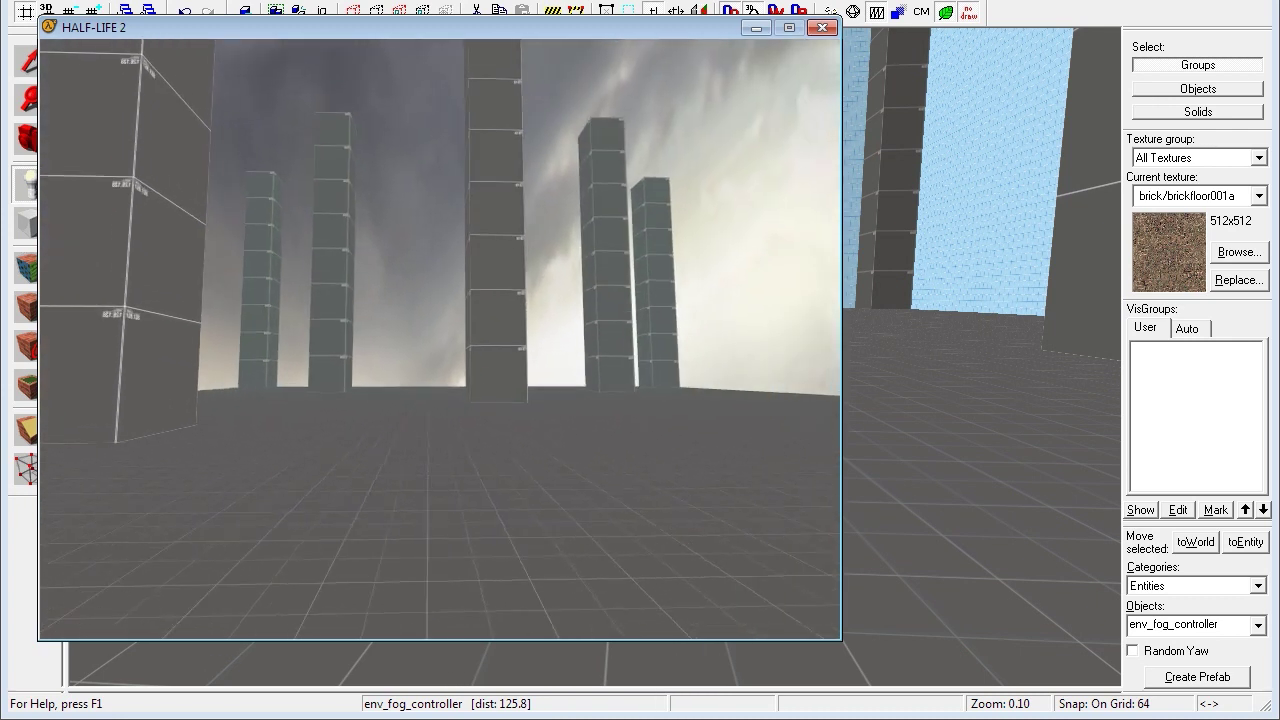
key("Escape")
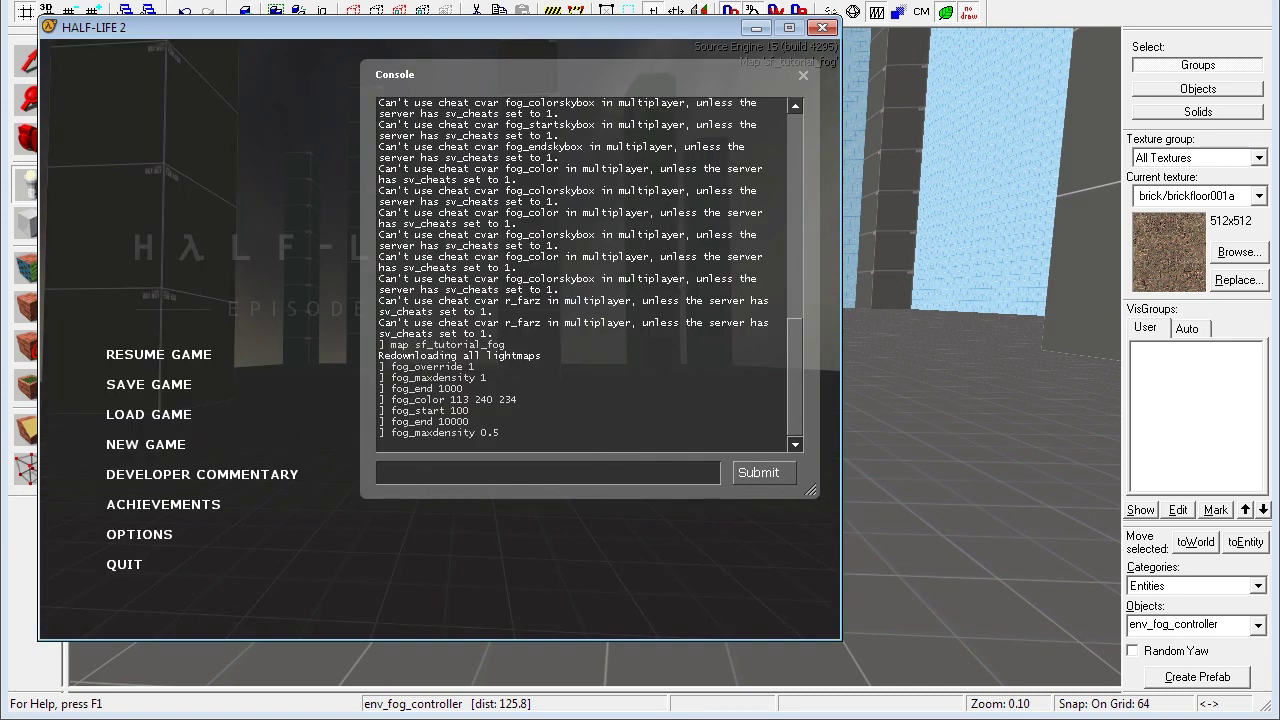
key("alt+Tab")
Step: Select sky_camera as the entity class and place one on the room floor
key("z")
key("w")
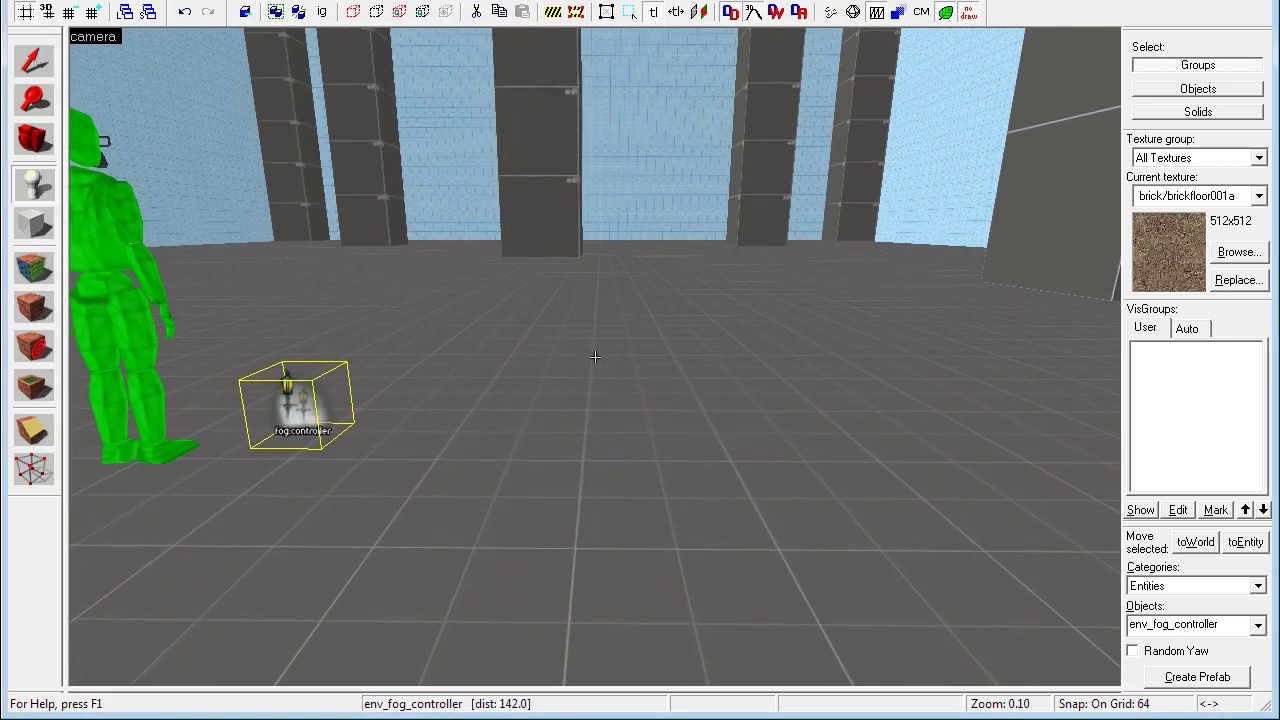
key("z")
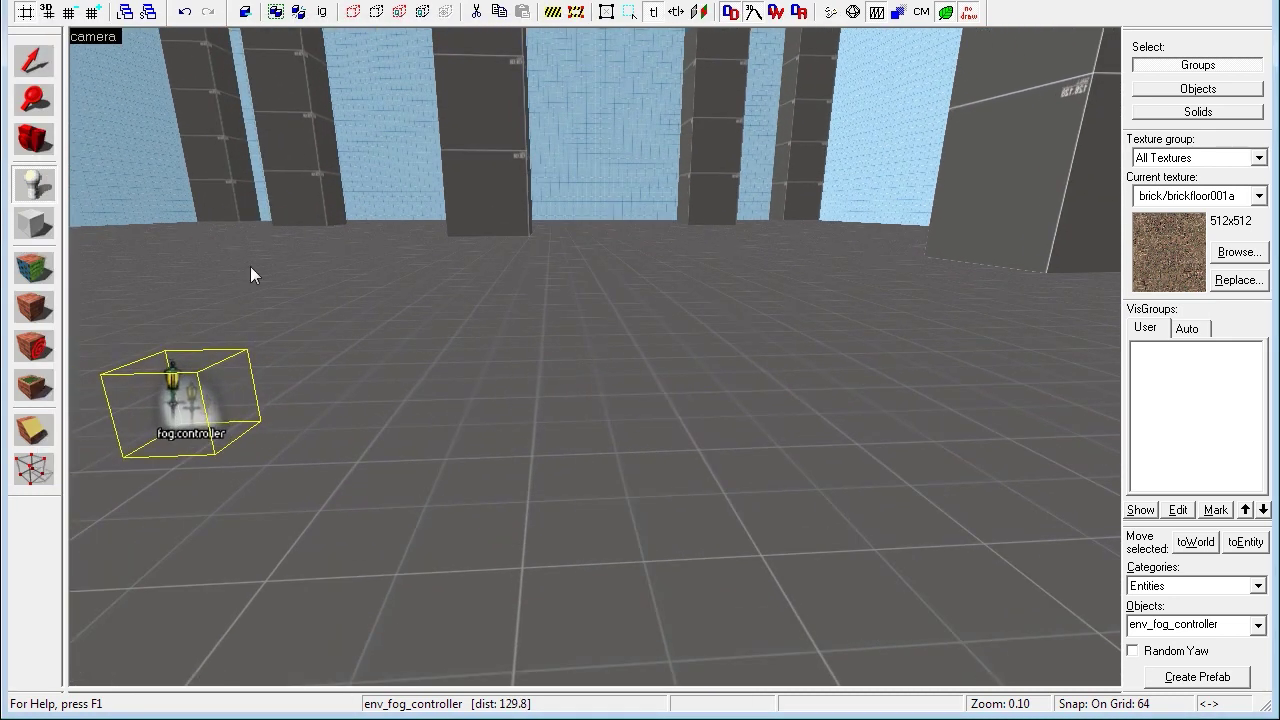
left_click(1232, 625)
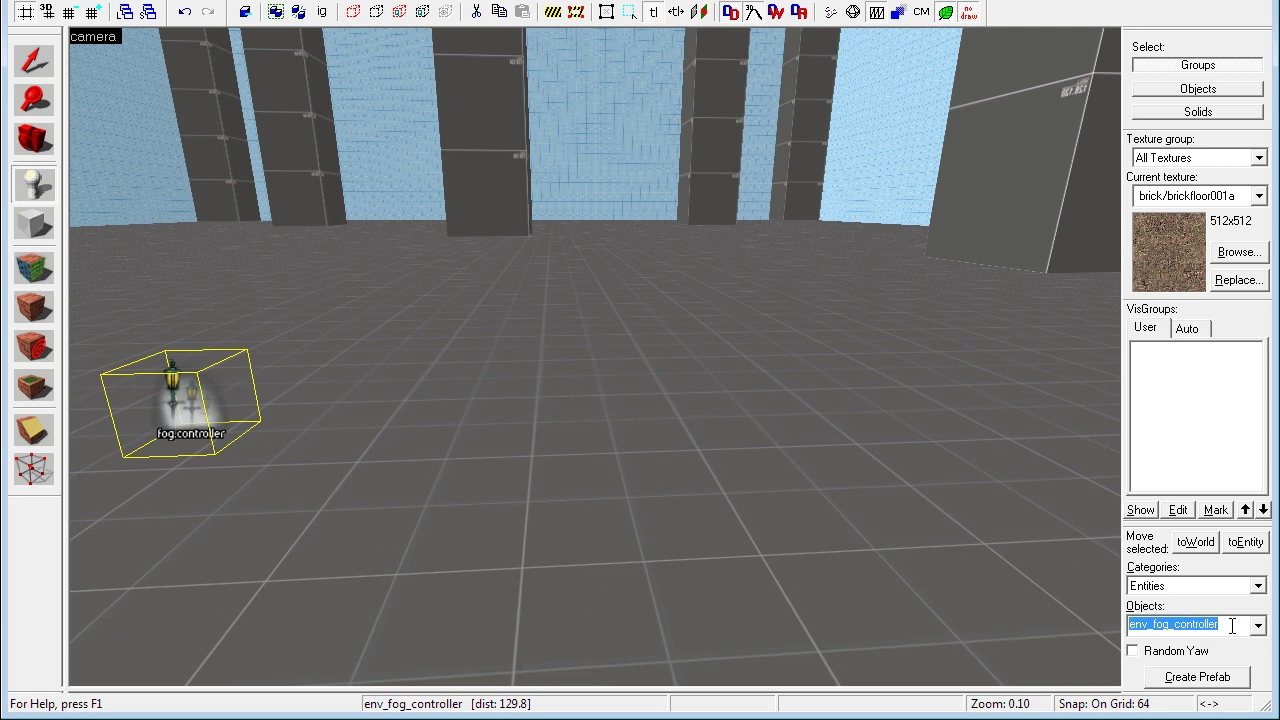
type("sky")
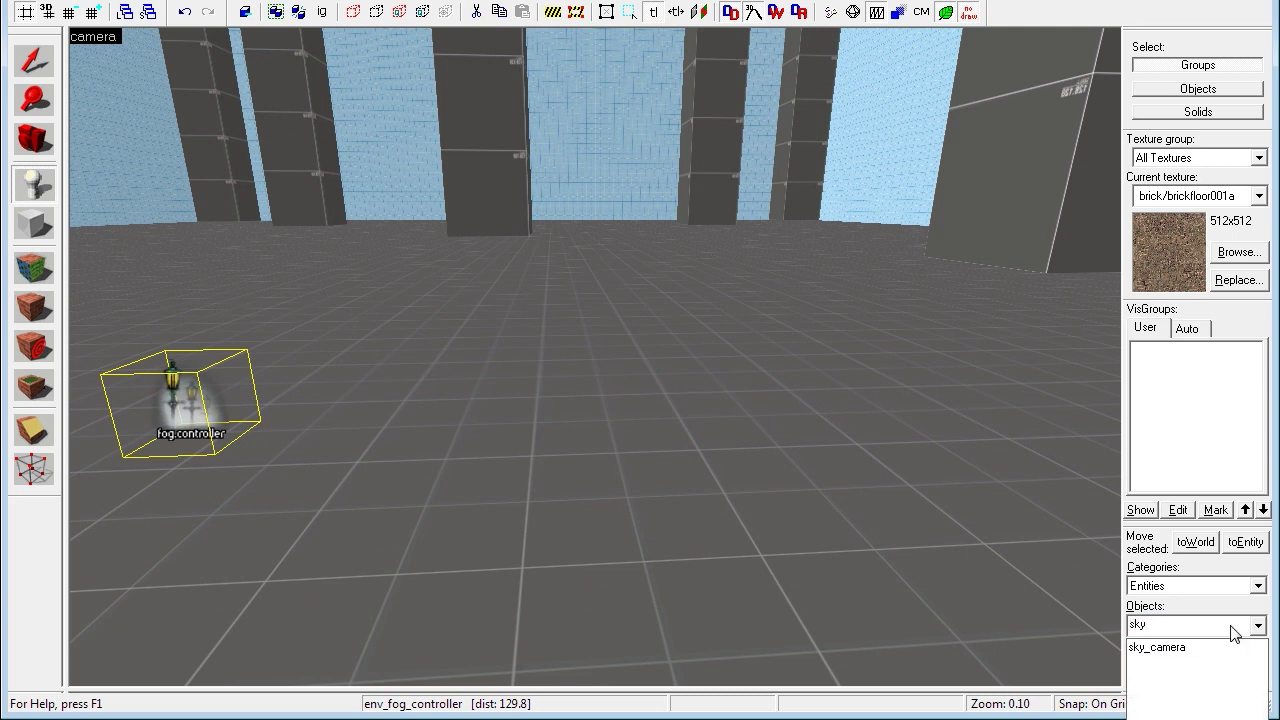
key("Return")
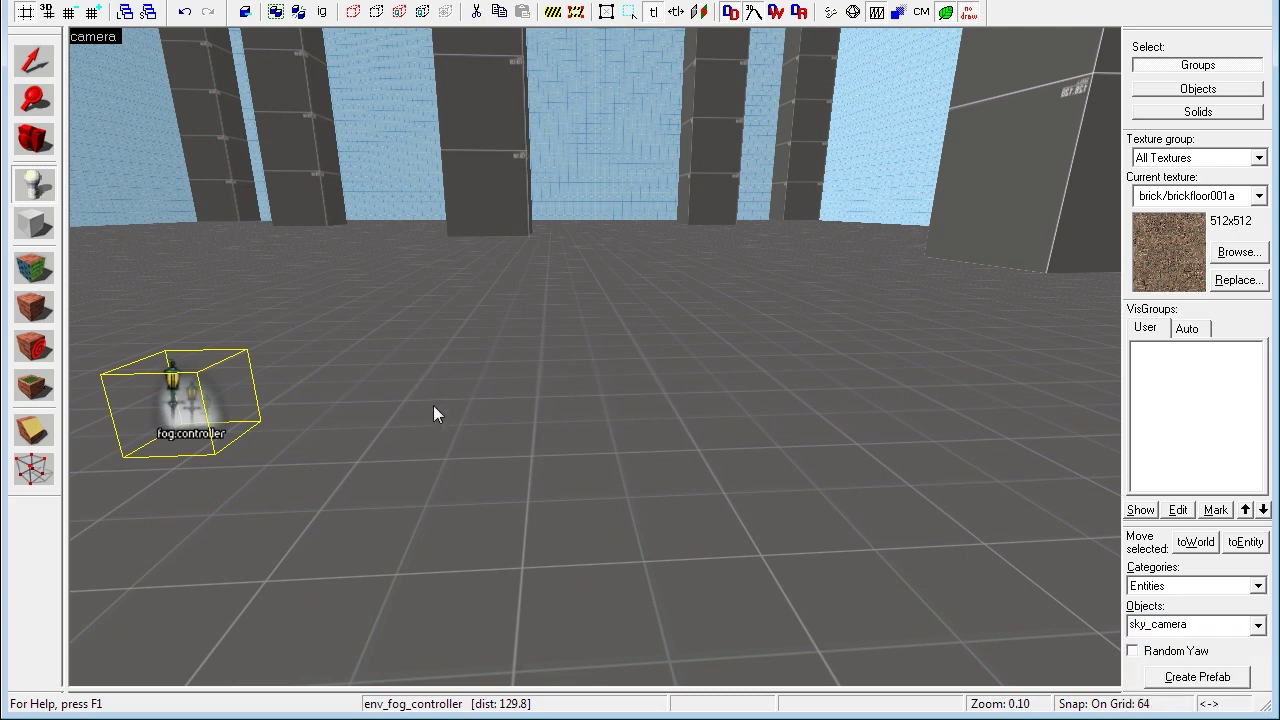
left_click(365, 440)
scroll(385, 411, "down", 2)
key("d")
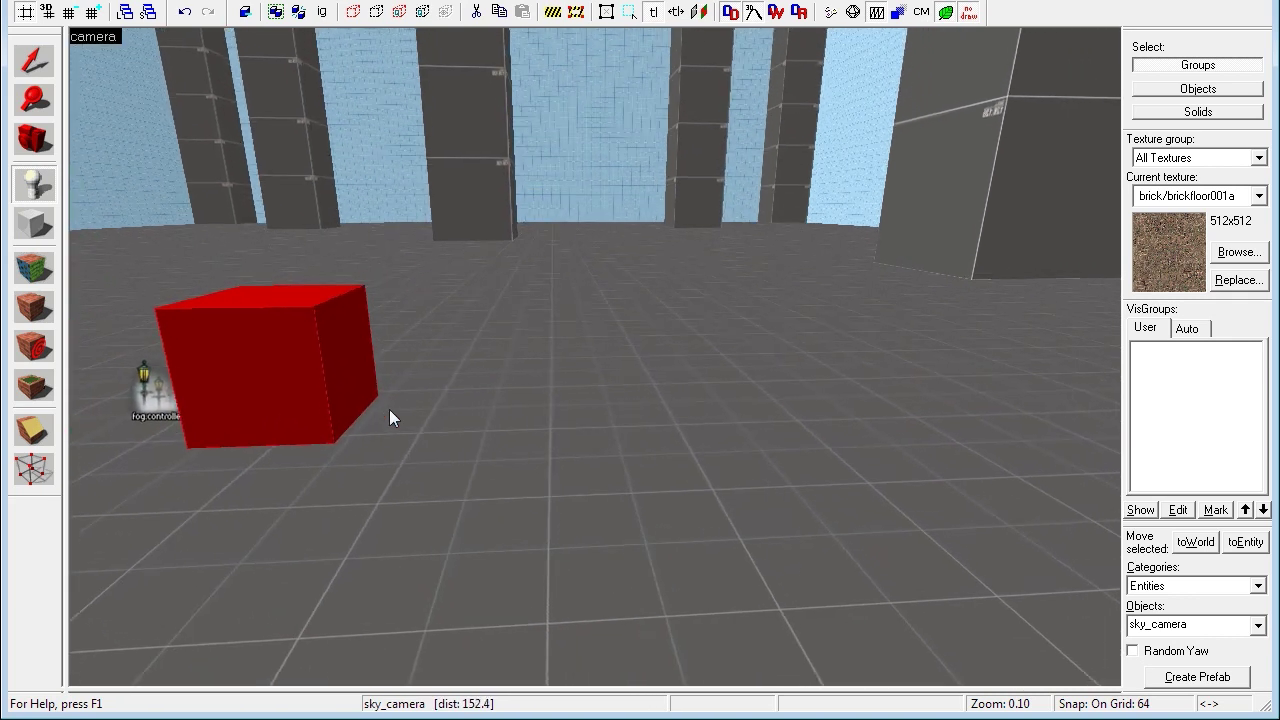
Step: Inspect the sky_camera's 3D Skybox scale, fog enable, Primary Fog Color, Fog Start and Fog End rows
key("alt+Return")
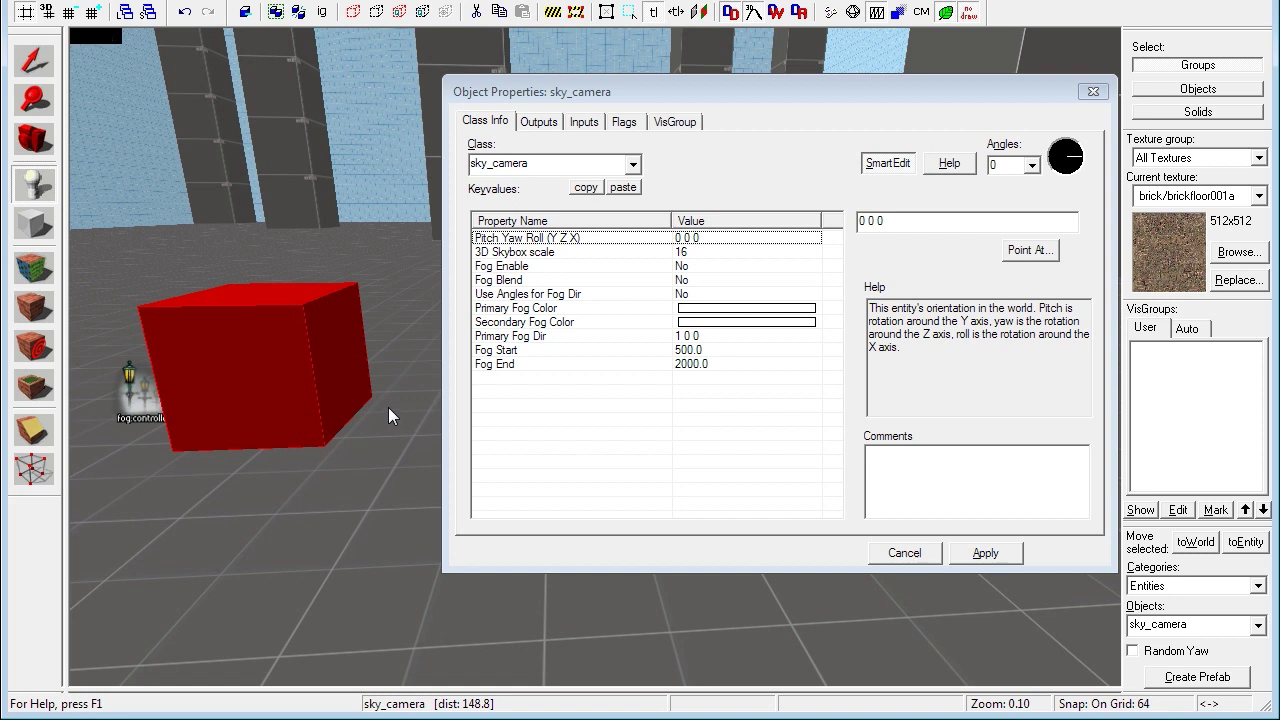
left_click(528, 254)
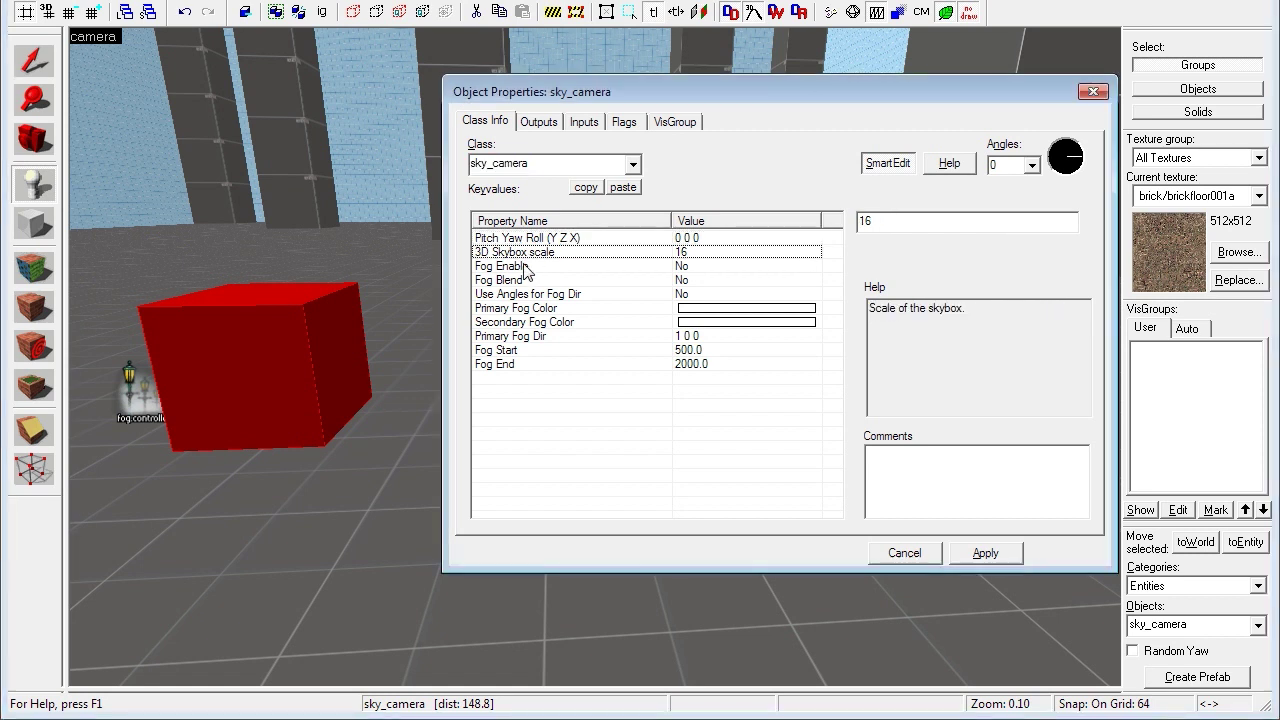
left_click(524, 266)
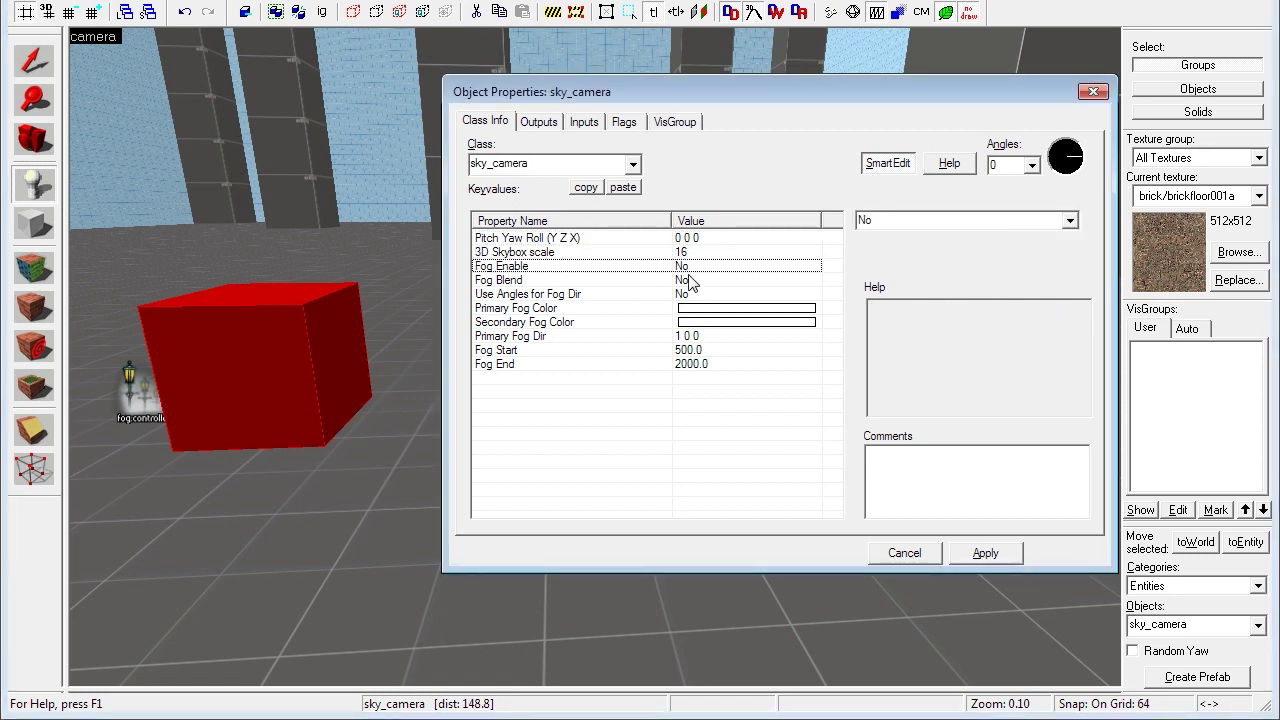
left_click(683, 310)
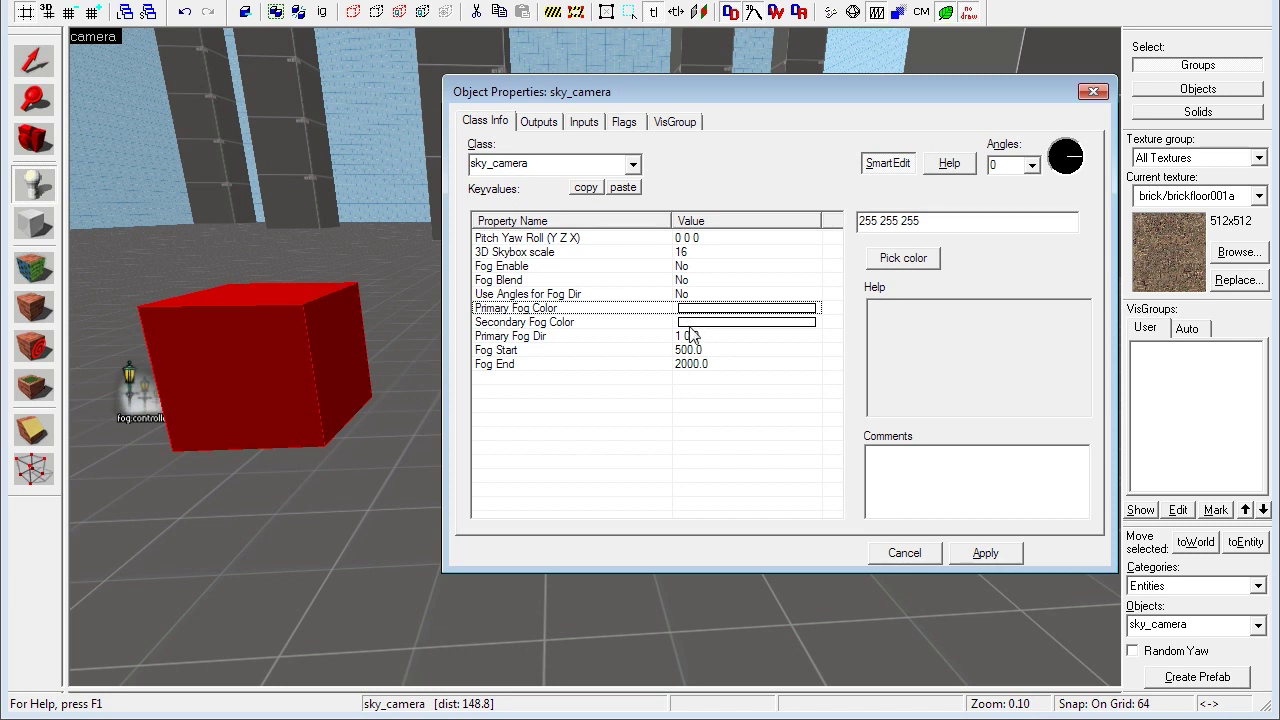
left_click(530, 350)
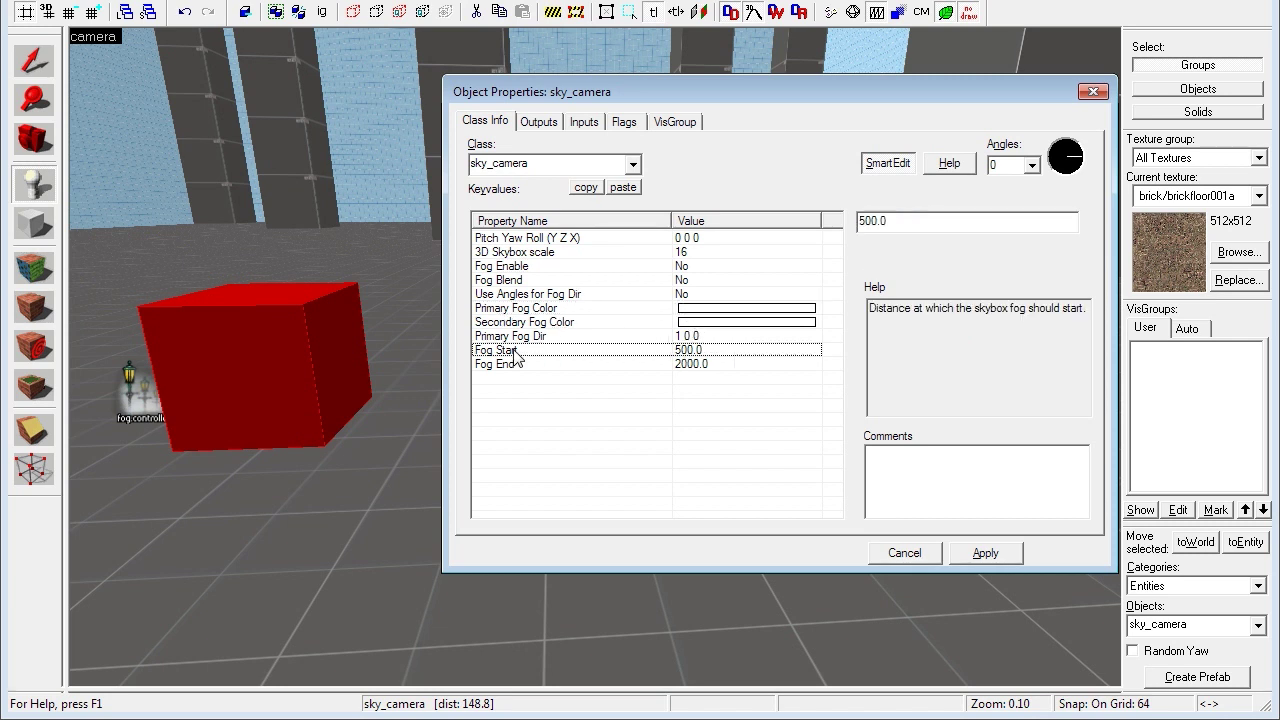
left_click(512, 366)
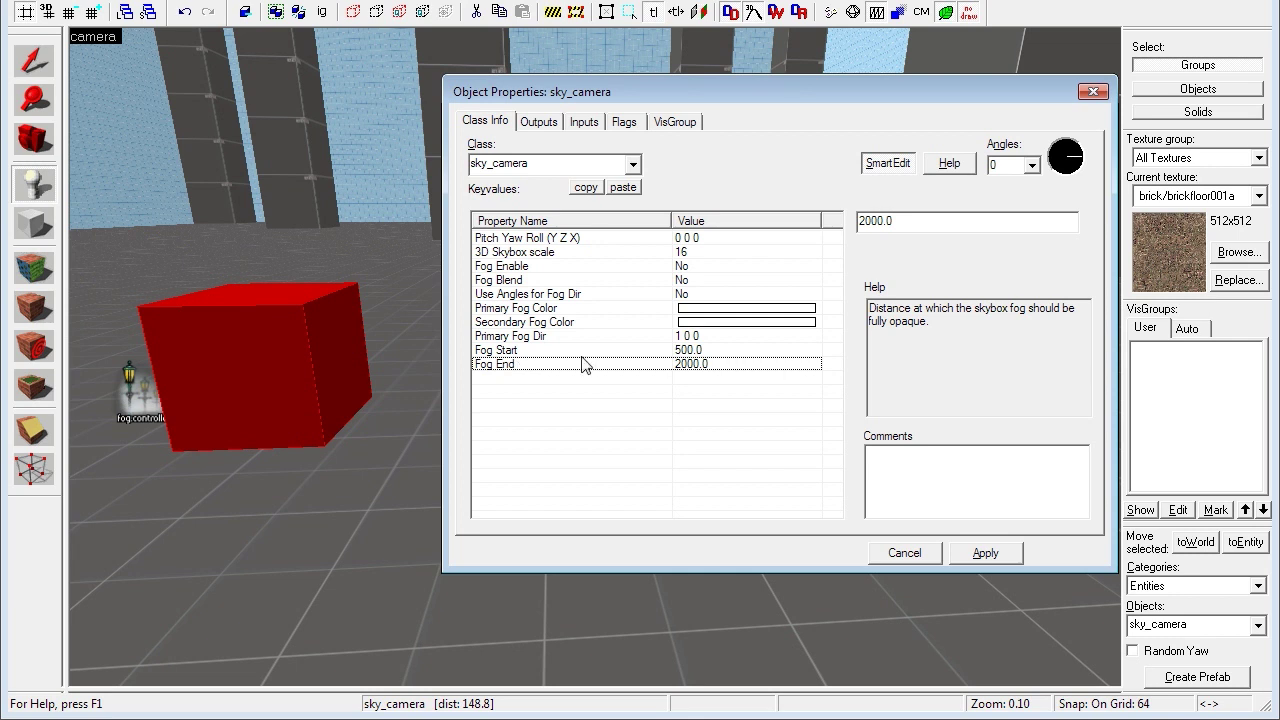
Step: Cancel the sky_camera properties without changes and reposition the 3D camera near the cube
left_click(905, 555)
key("s")
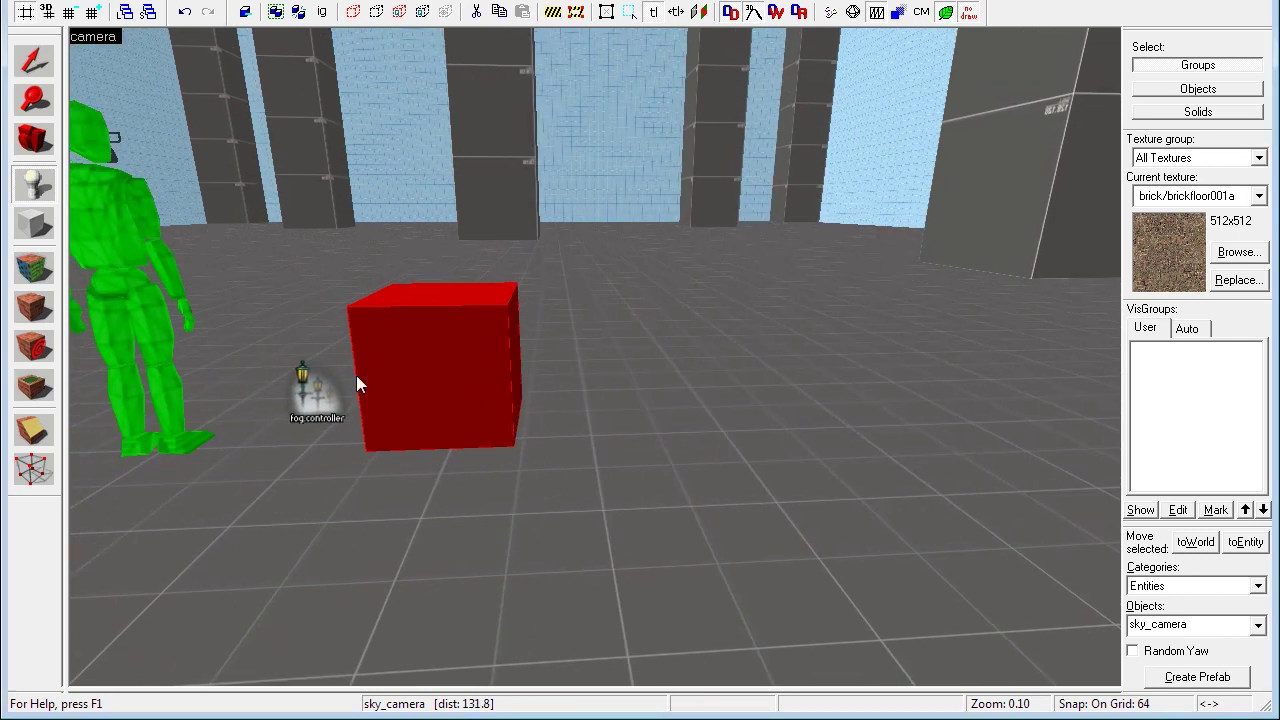
key("s")
key("w")
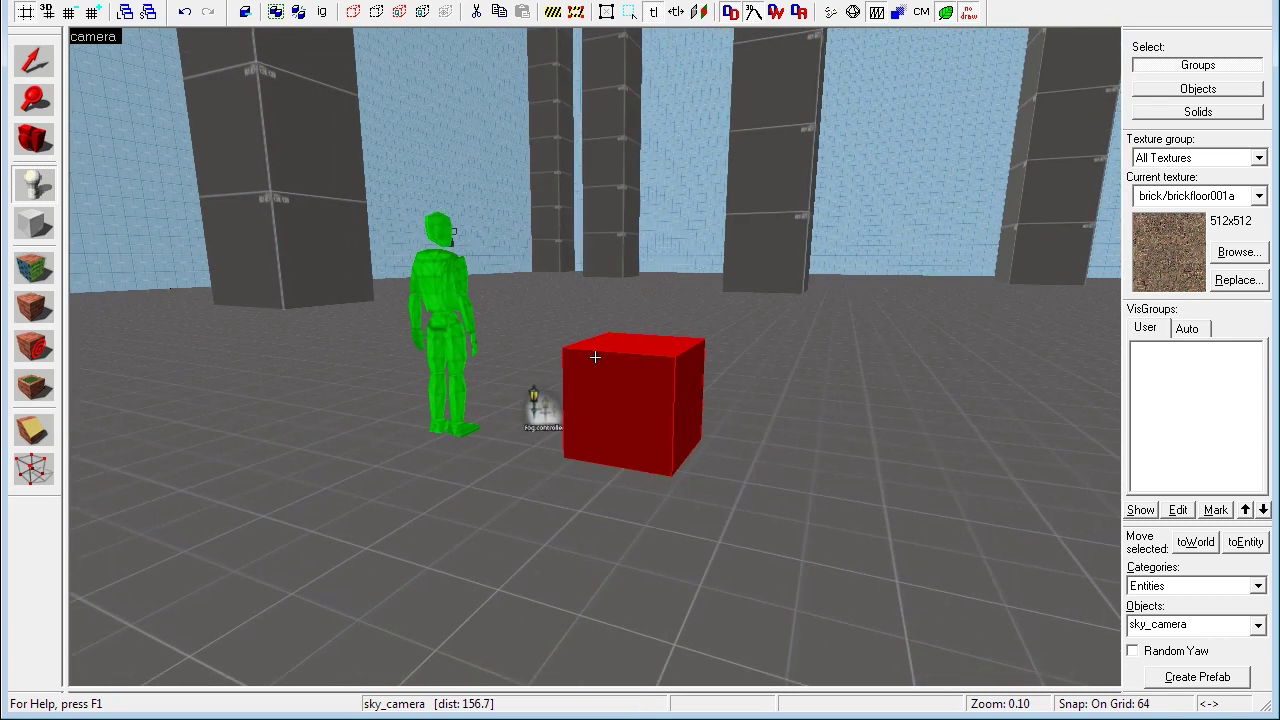
Step: In Half-Life 2, run fog_override 0 in the console and walk toward the towers to view the fog
key("alt+Tab")
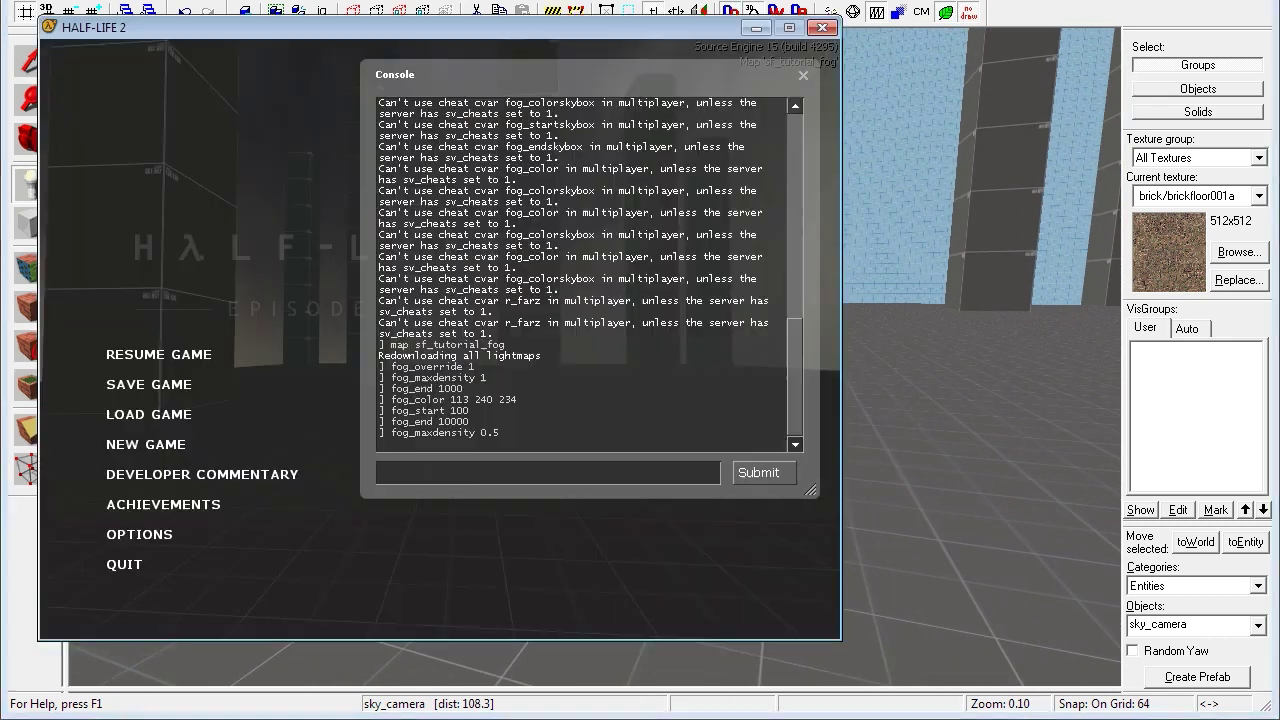
left_click(449, 473)
type("fog_override 0")
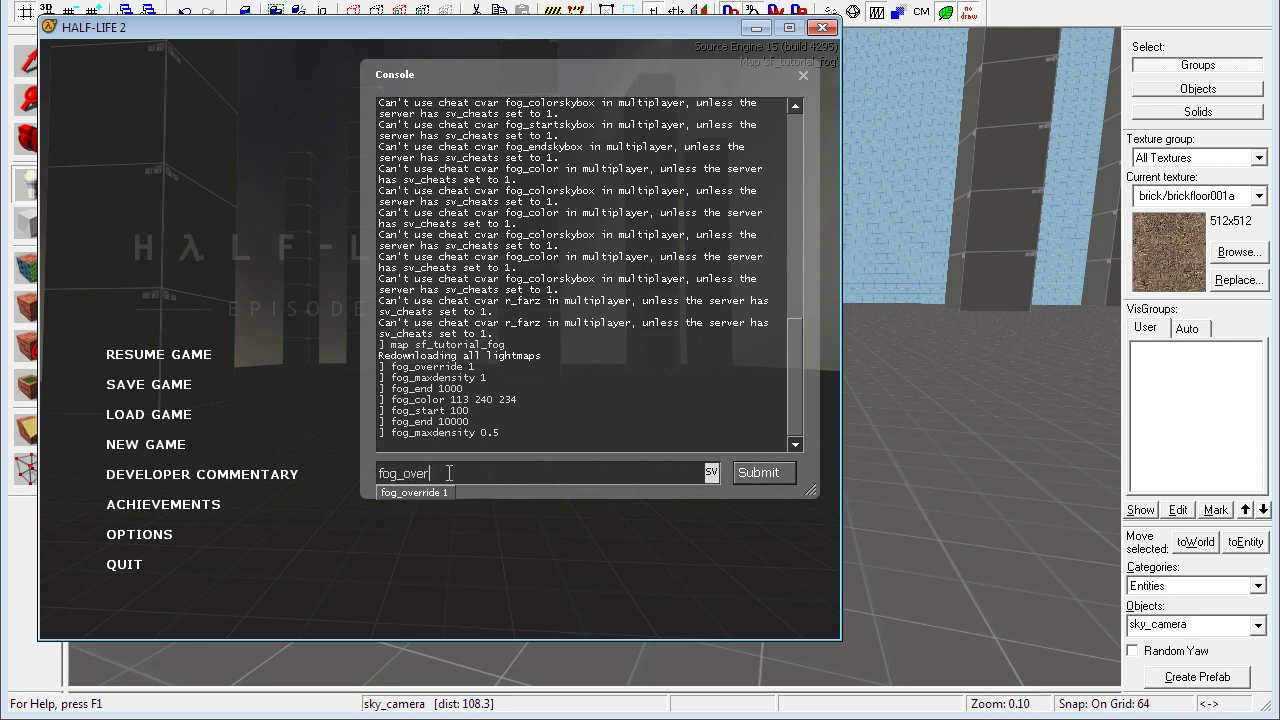
key("Return")
key("Escape")
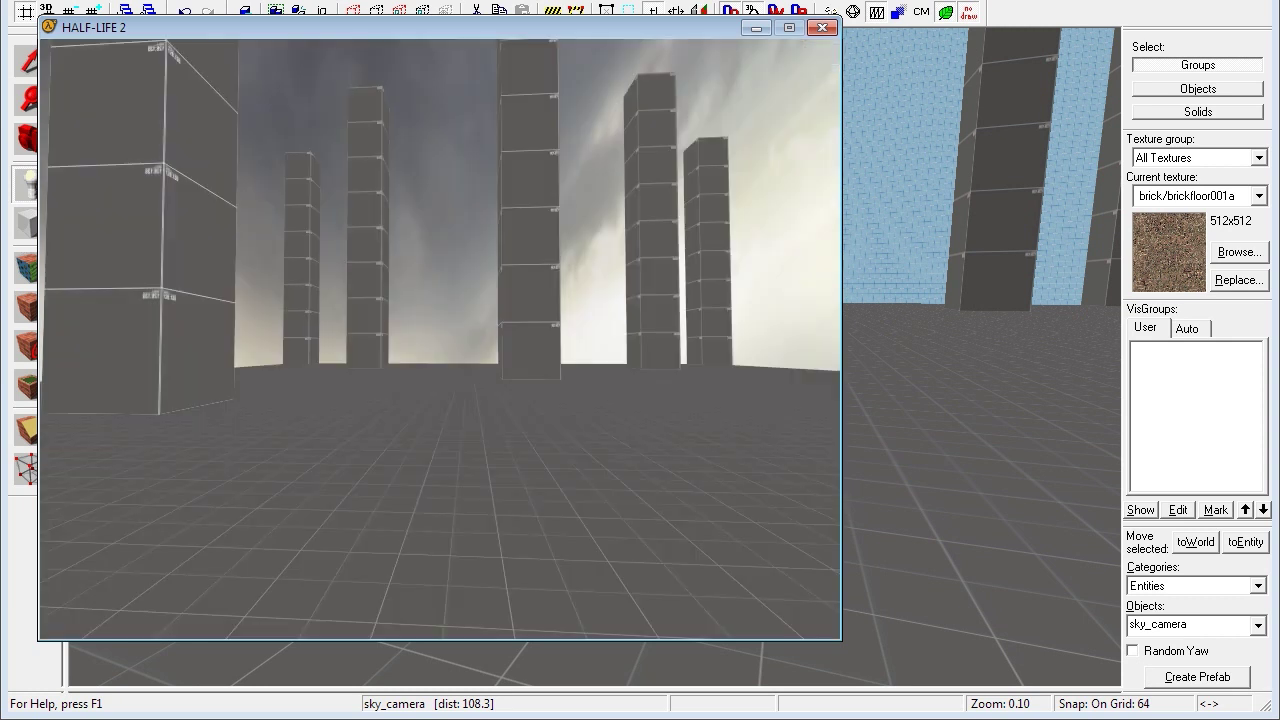
key("w")
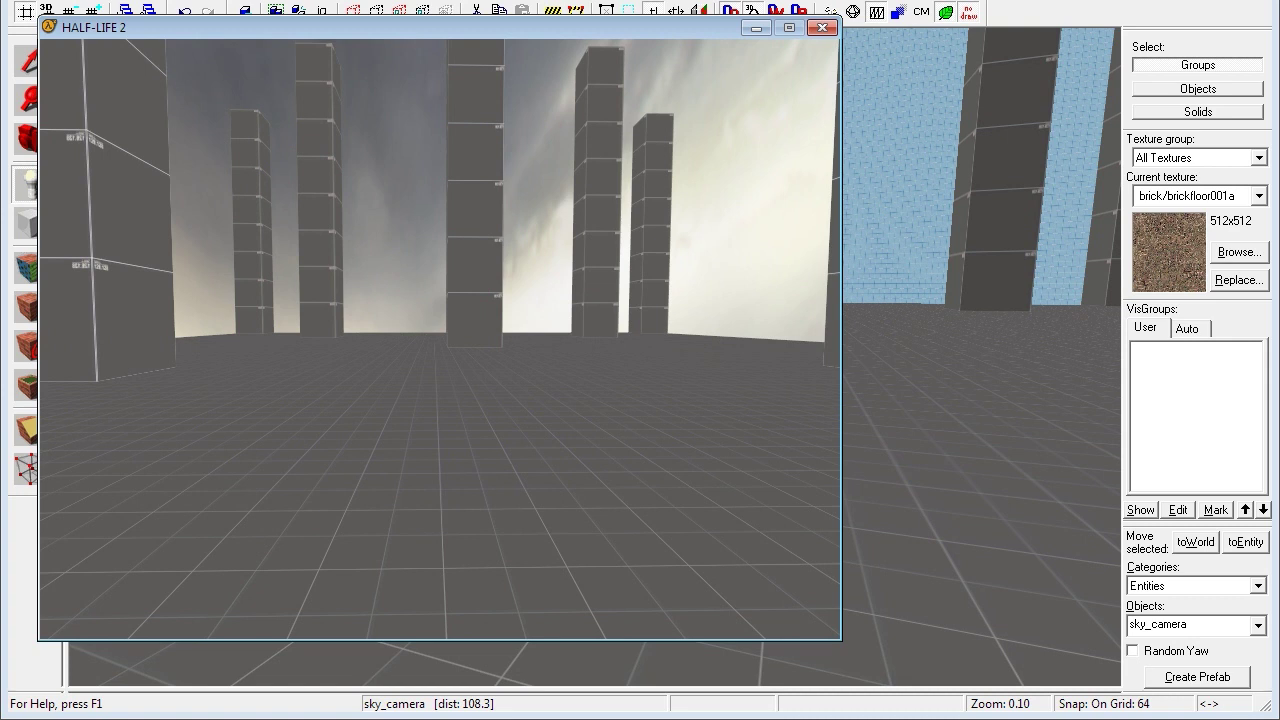
key("alt+Tab")
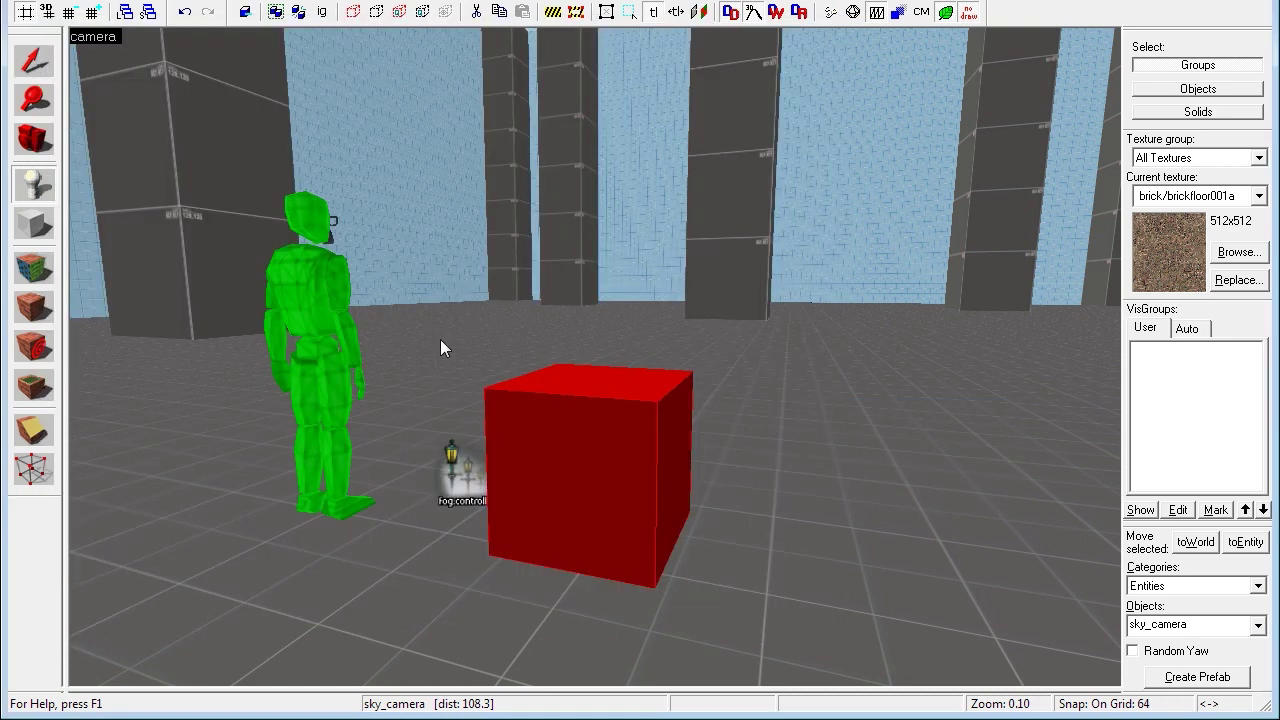